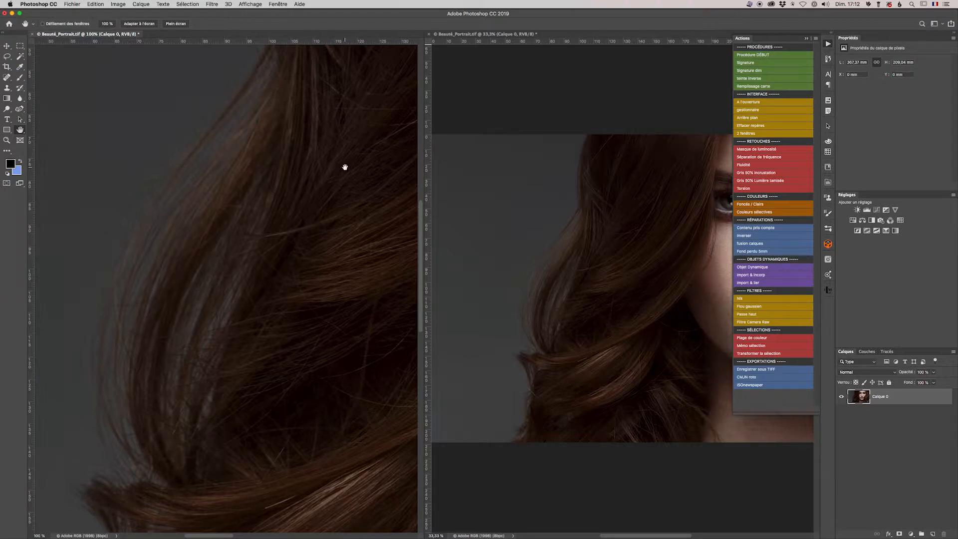
# - Brush a short black test stroke on the grey background beside the hair, and undo it
pyautogui.click(807, 38)
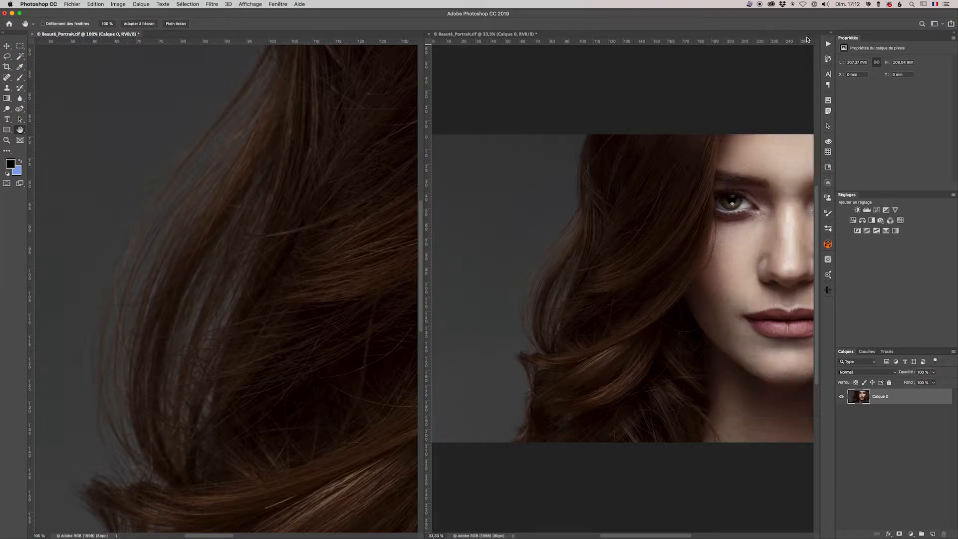
pyautogui.scroll(-2, 252, 171)
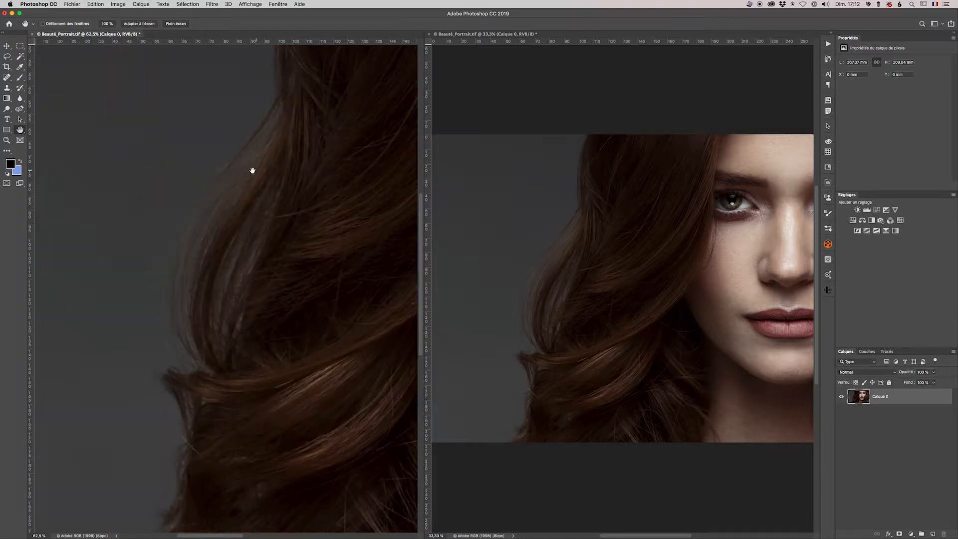
pyautogui.click(20, 78)
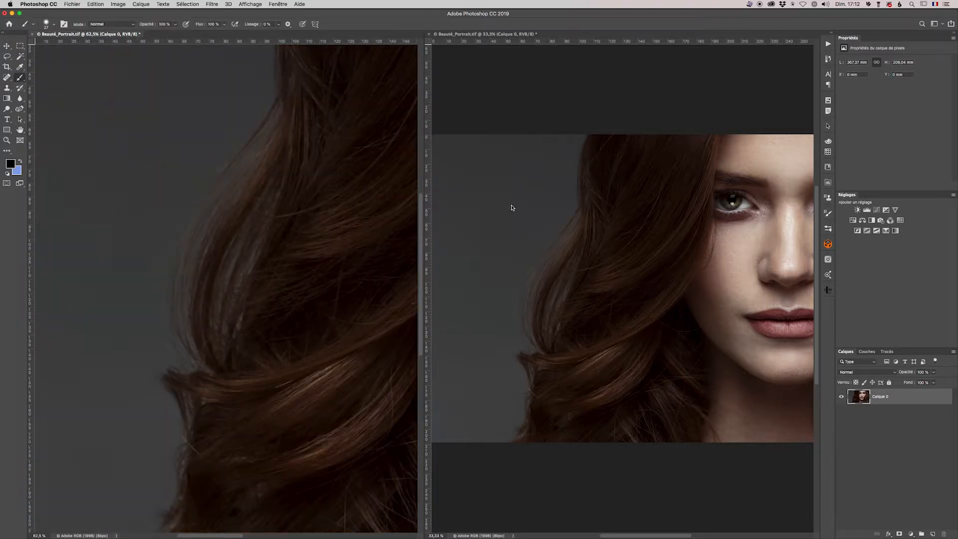
pyautogui.click(516, 185)
pyautogui.moveTo(521, 179); pyautogui.dragTo(501, 224)
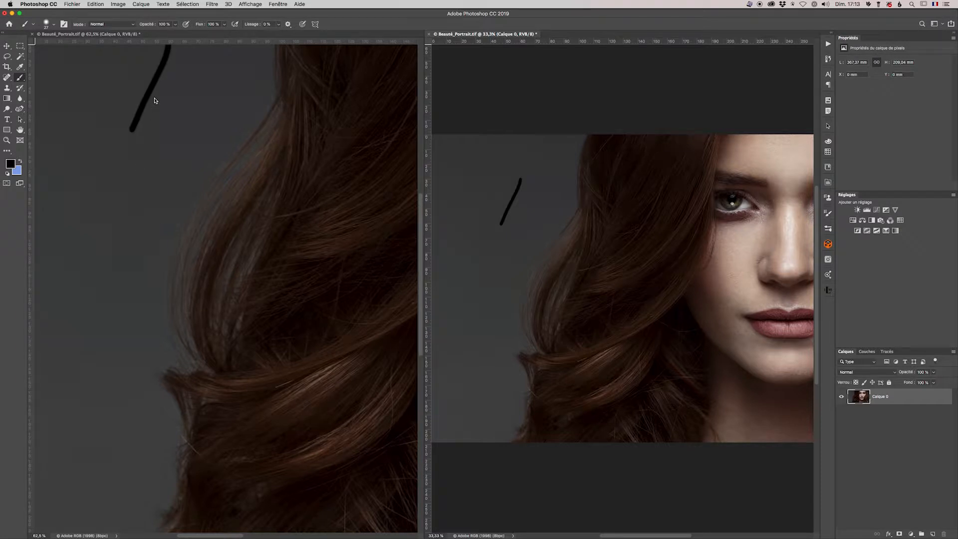
pyautogui.press('super+z')
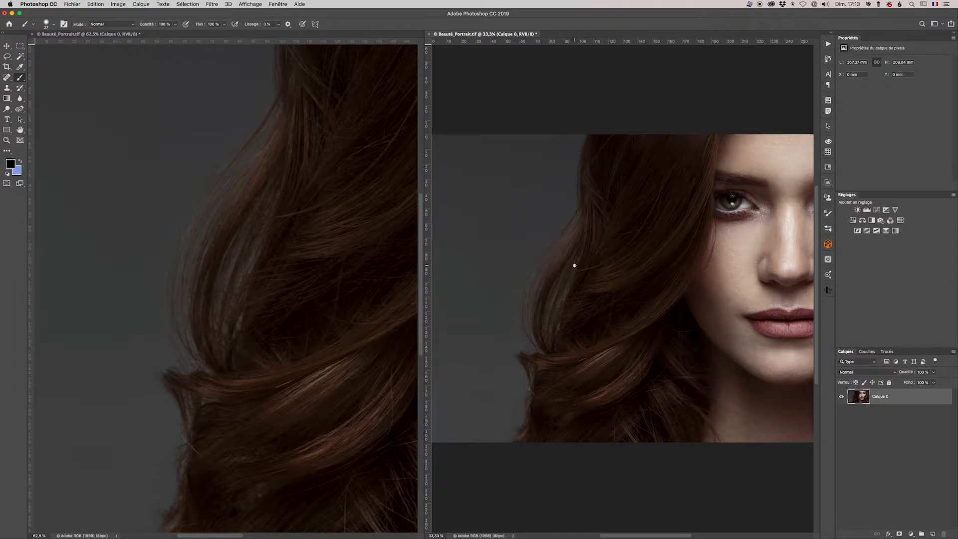
# - Close the second window of Beauté_Portrait.tif and revert the image to its opening snapshot in the history
pyautogui.click(429, 34)
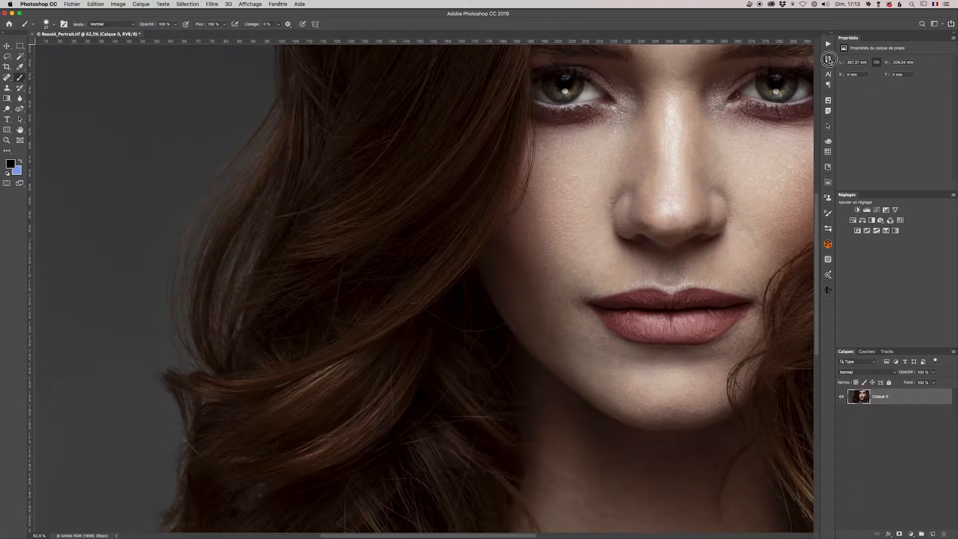
pyautogui.click(828, 59)
pyautogui.click(829, 59)
pyautogui.click(829, 59)
pyautogui.click(786, 63)
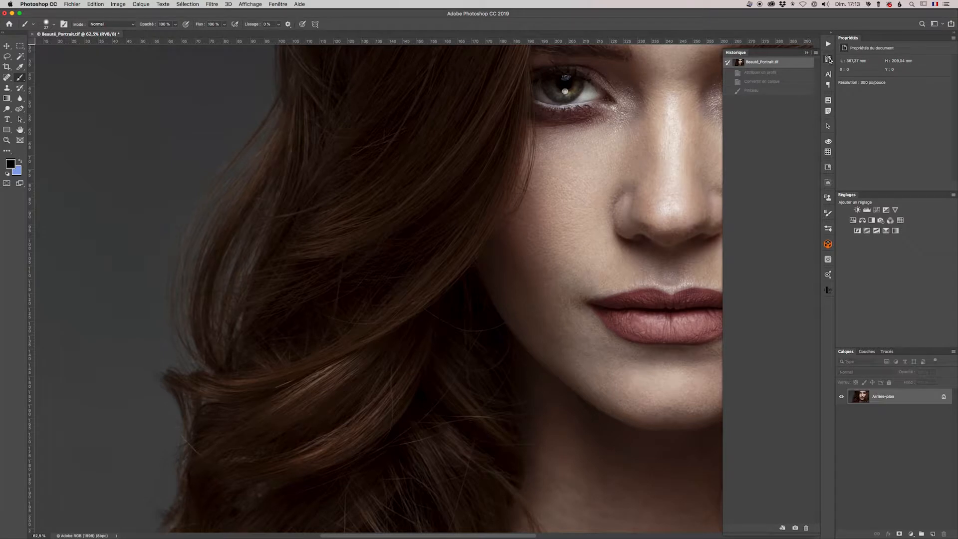
pyautogui.click(829, 59)
pyautogui.scroll(-5, 595, 144)
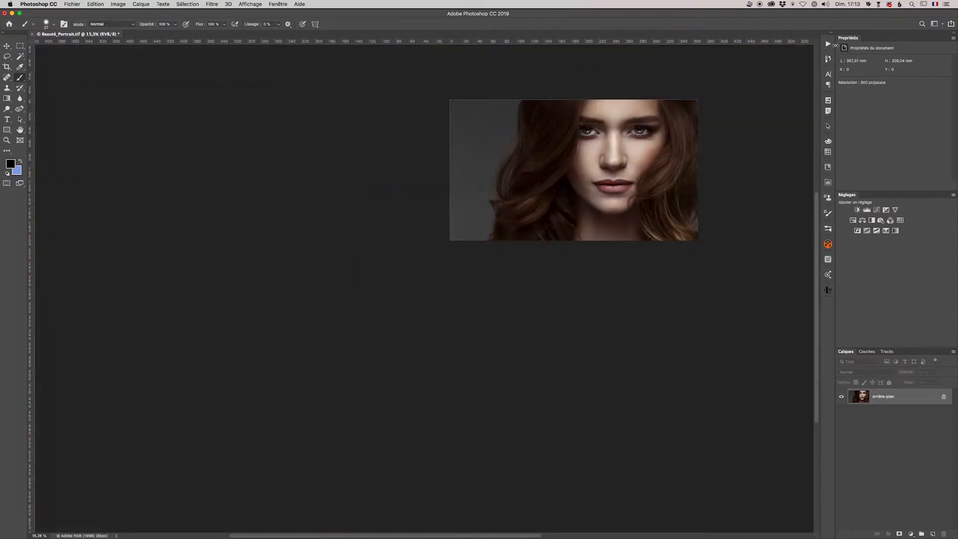
# - Open the script events manager and enable events to run scripts and actions
pyautogui.click(828, 44)
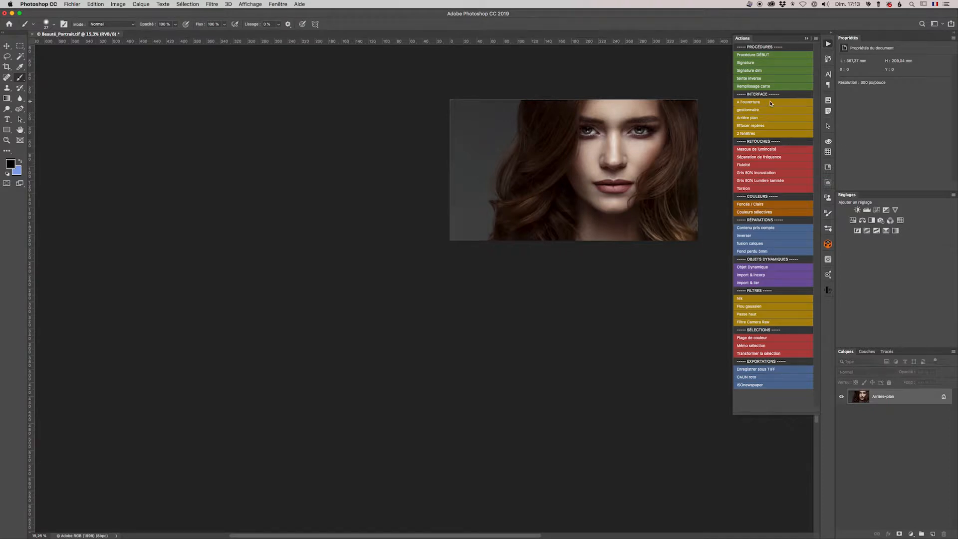
pyautogui.click(806, 38)
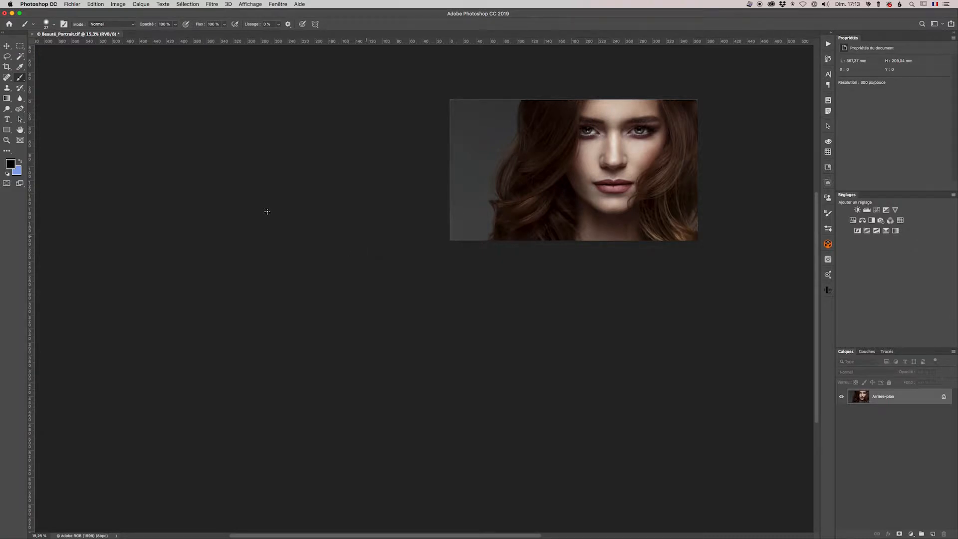
pyautogui.click(73, 5)
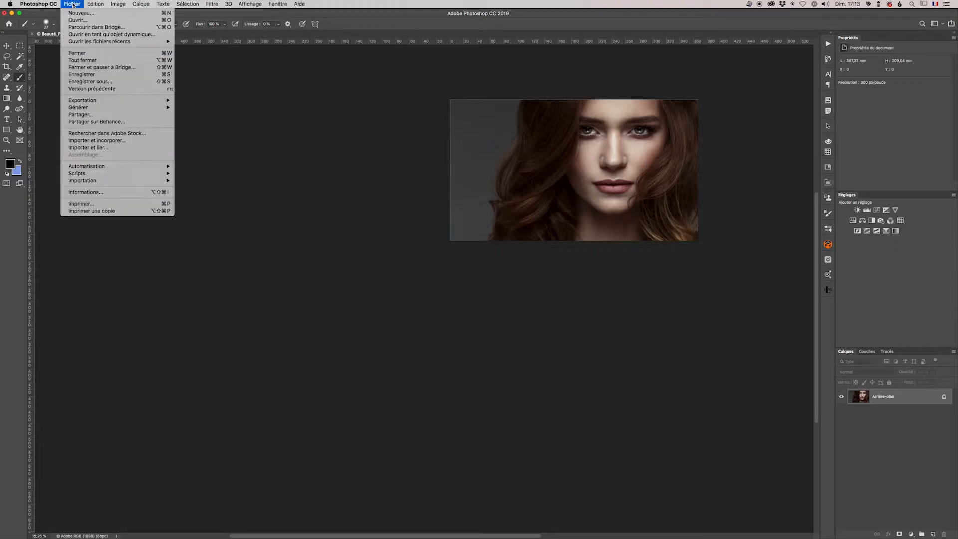
pyautogui.moveTo(86, 177)
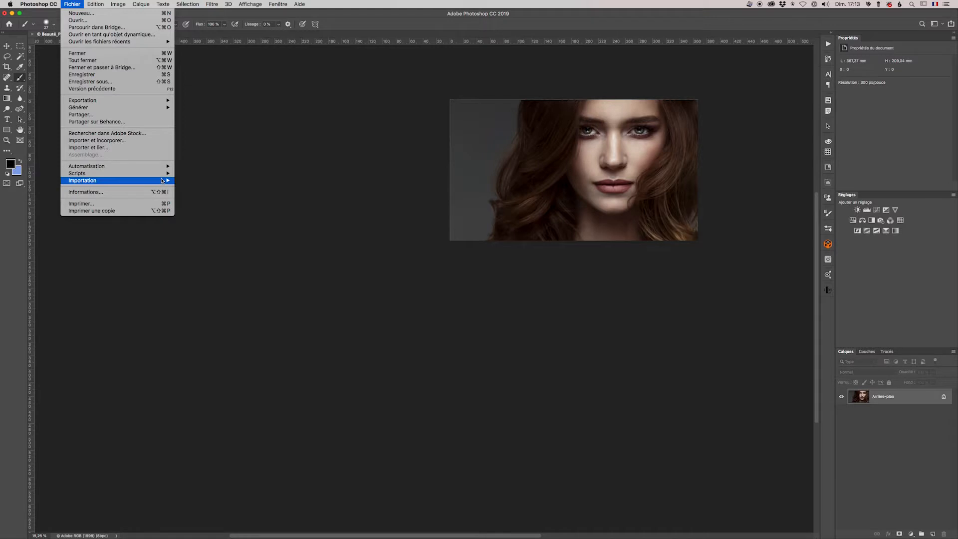
pyautogui.click(211, 215)
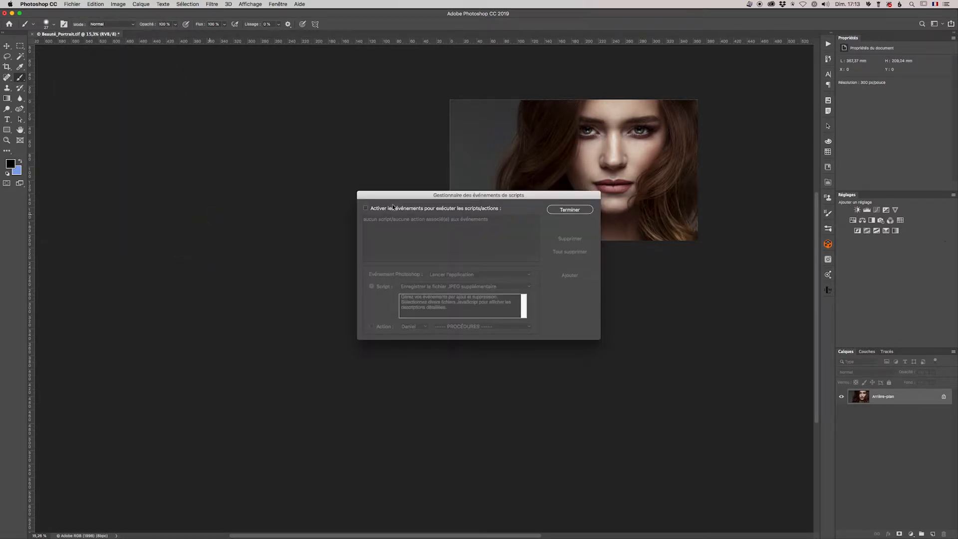
pyautogui.click(367, 208)
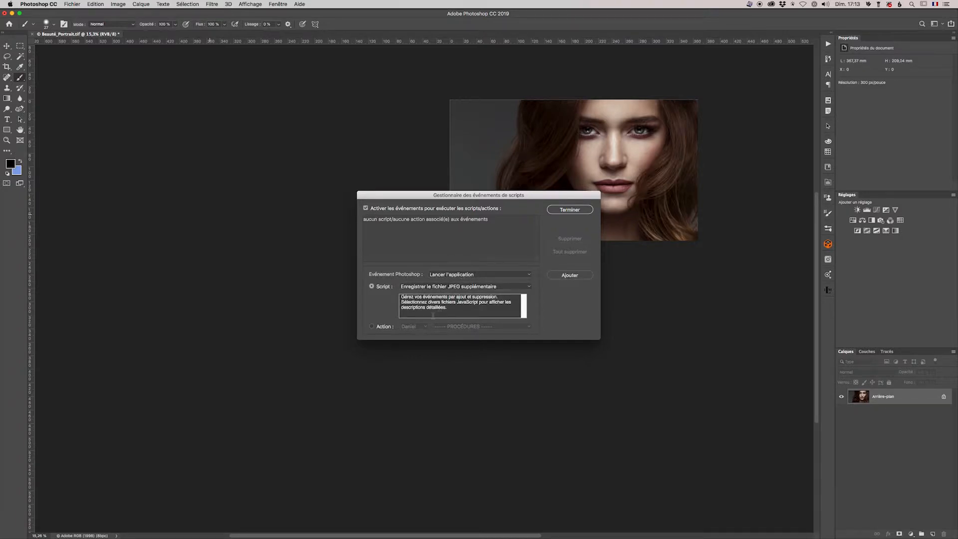
# - Add an event that runs the "A l'ouverture" action on "Ouvrir un document", and finish the script events setup
pyautogui.click(445, 275)
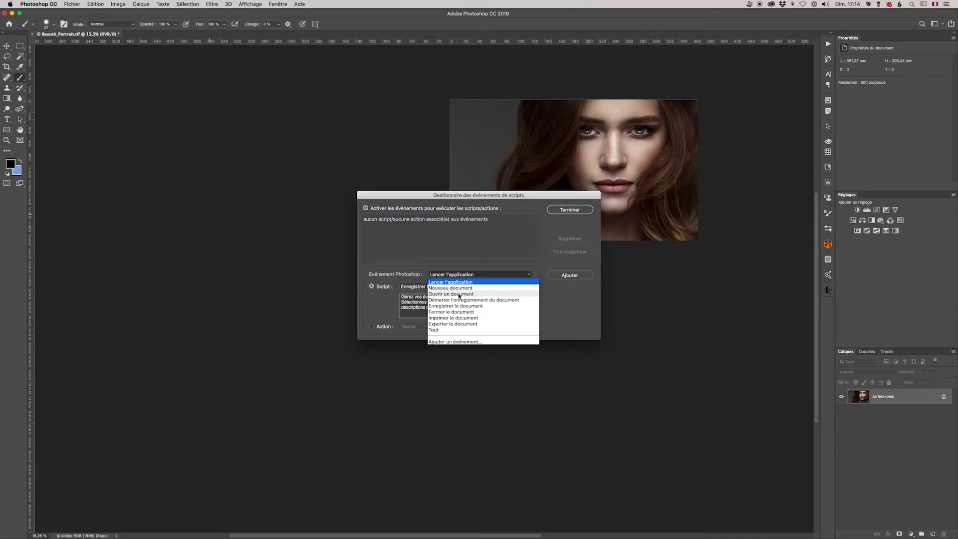
pyautogui.click(460, 294)
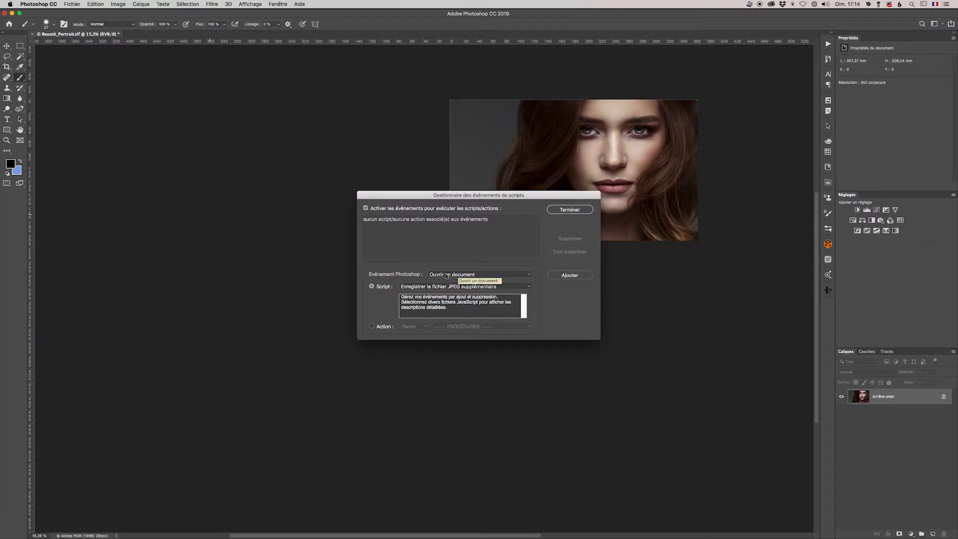
pyautogui.click(372, 327)
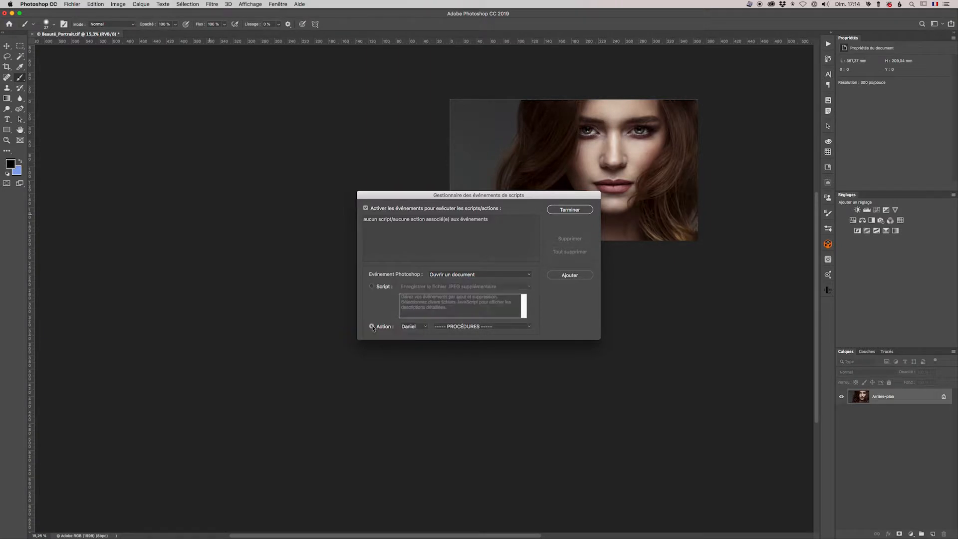
pyautogui.click(465, 326)
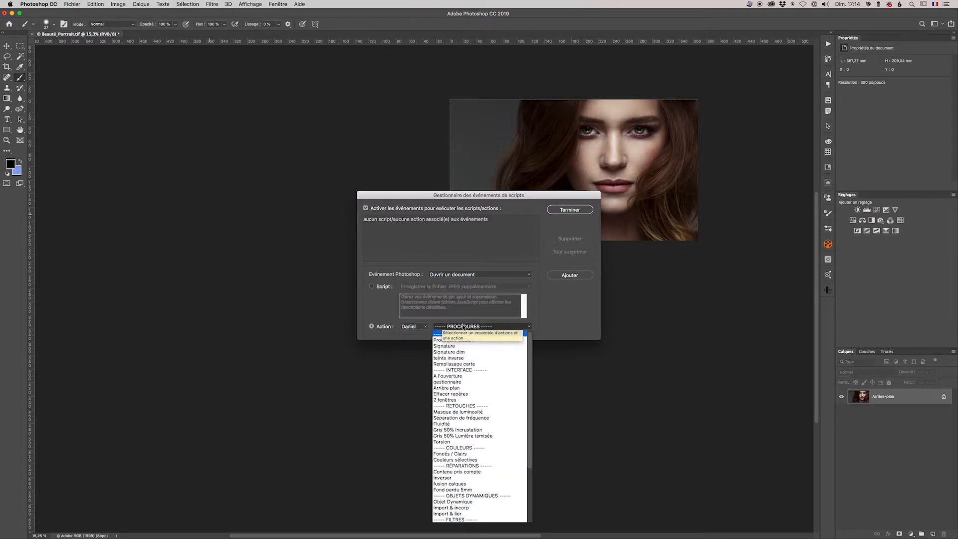
pyautogui.click(455, 376)
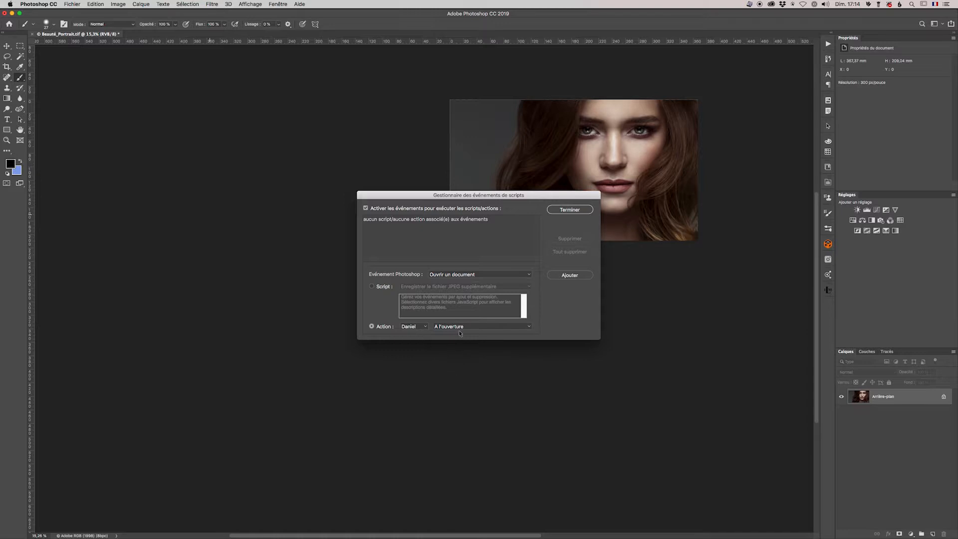
pyautogui.click(569, 276)
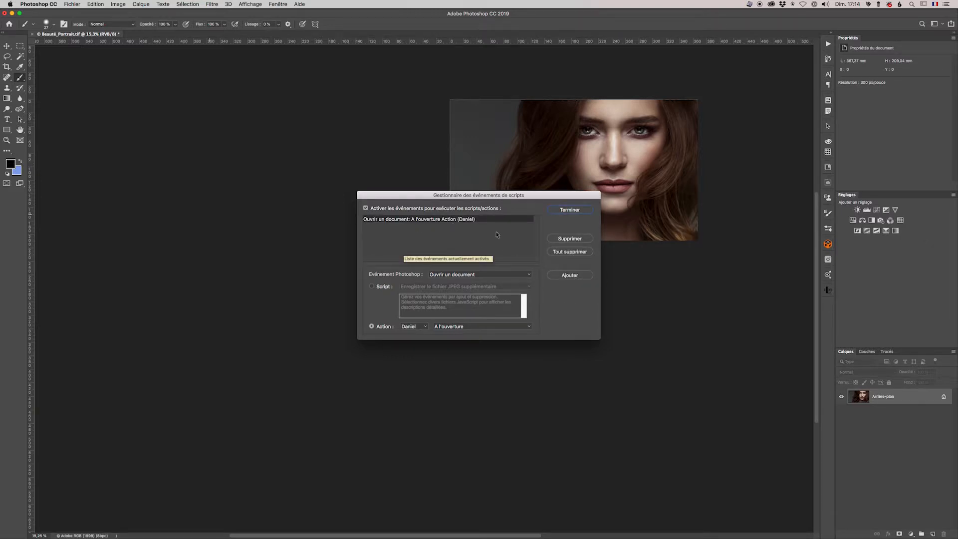
pyautogui.click(576, 211)
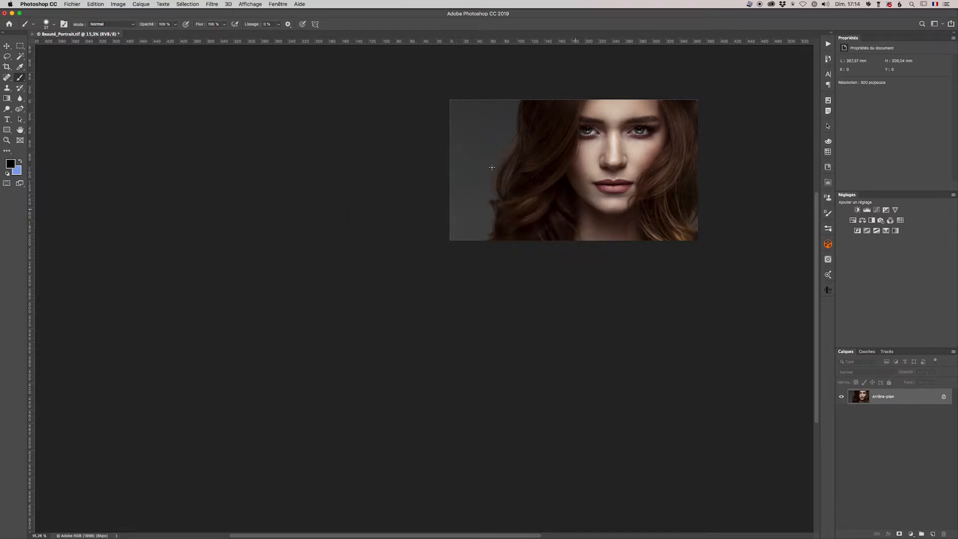
# - Close Beauté_Portrait.tif without saving and reopen it from the recent files
pyautogui.press('super+q')
pyautogui.click(442, 173)
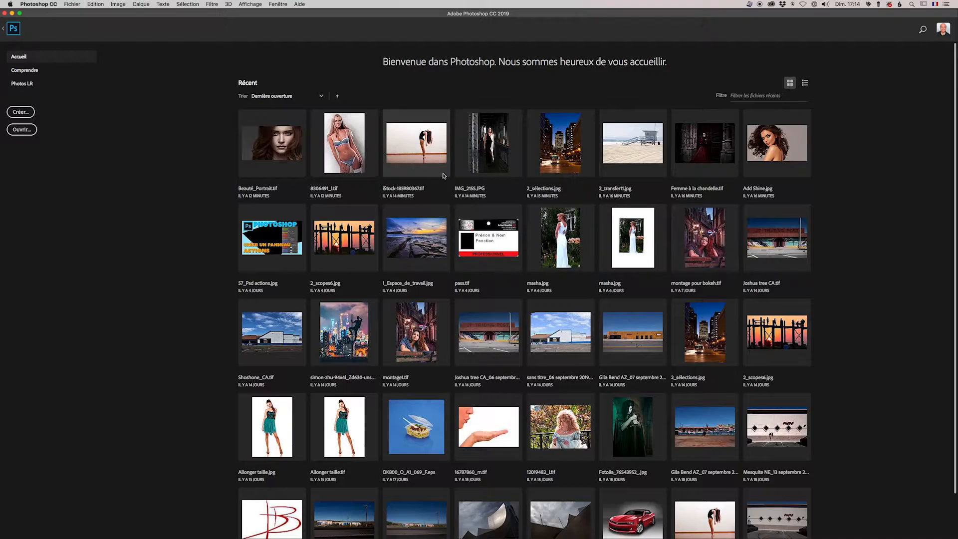
pyautogui.click(276, 144)
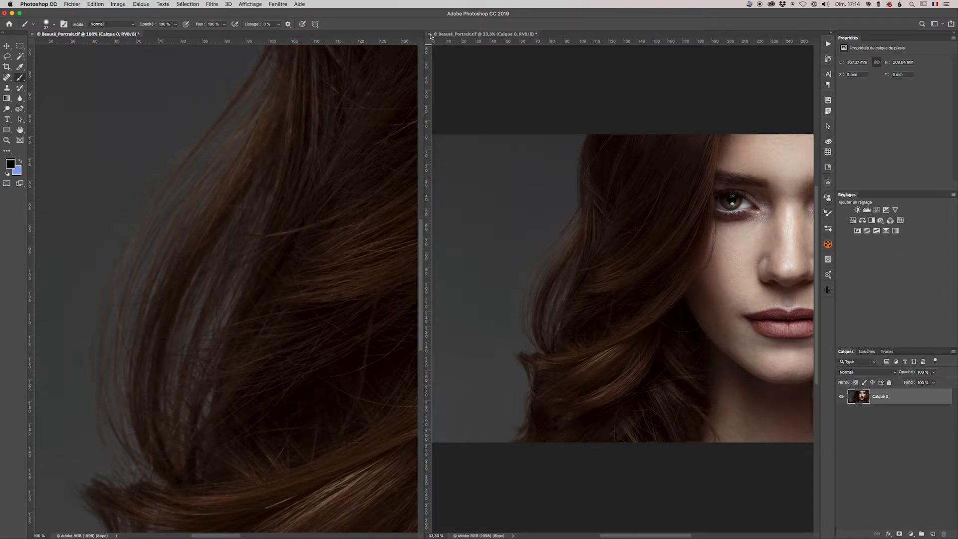
# - Close both windows of Beauté_Portrait.tif without saving, and open the recent file 8306491_l.tif
pyautogui.click(428, 34)
pyautogui.click(32, 34)
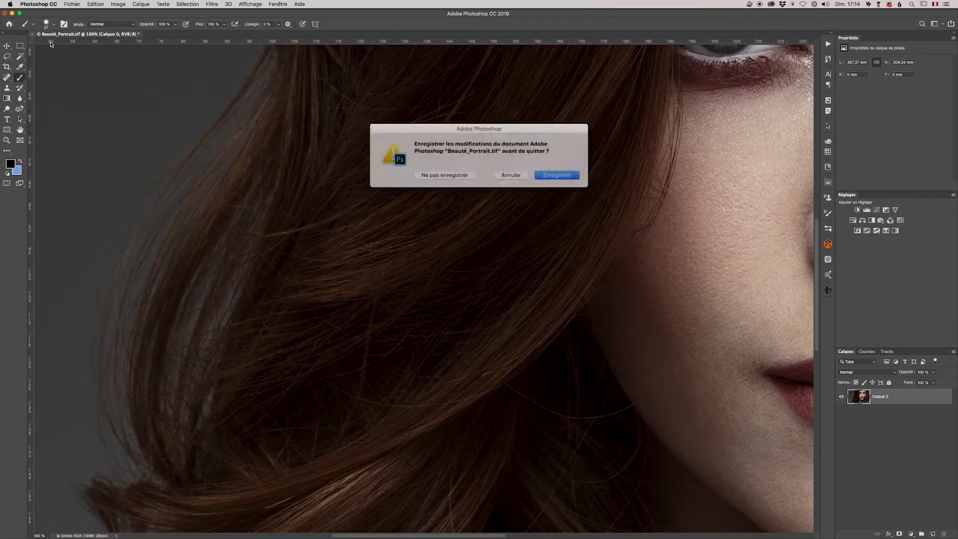
pyautogui.click(449, 172)
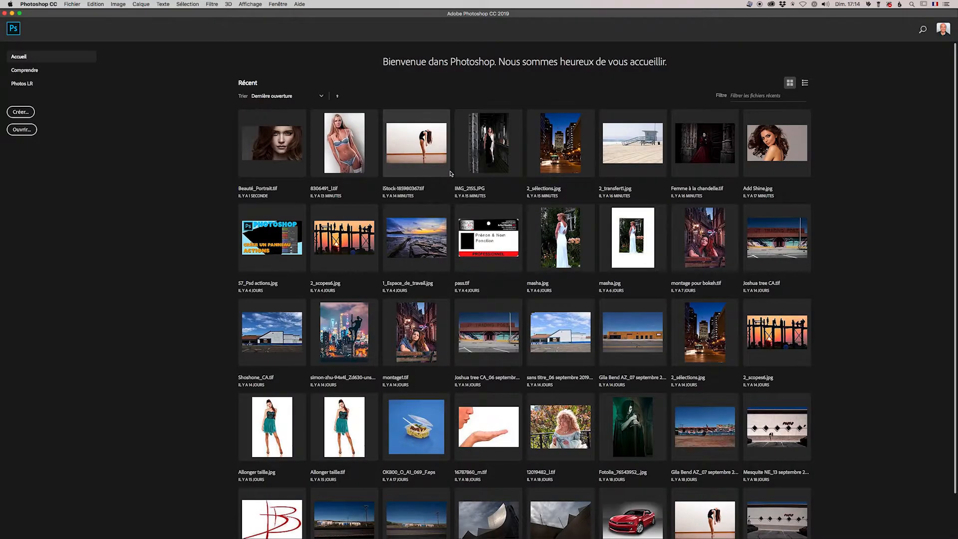
pyautogui.click(348, 149)
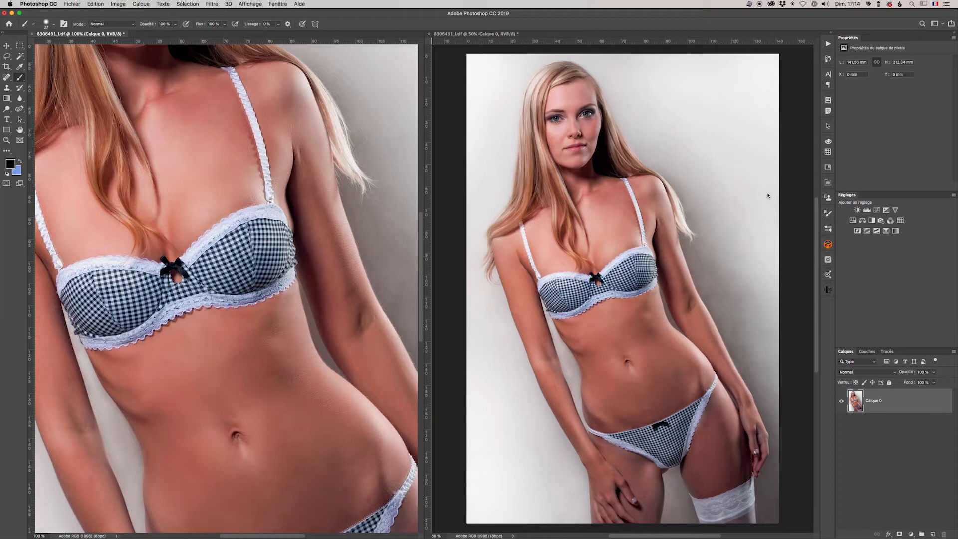
# - Run the "gestionnaire" action and disable the events that execute scripts and actions
pyautogui.click(828, 43)
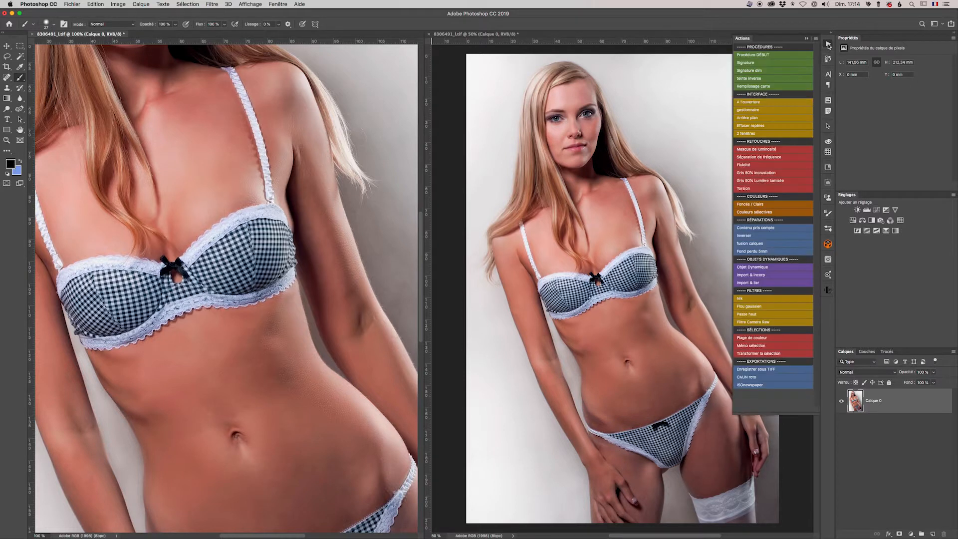
pyautogui.click(757, 111)
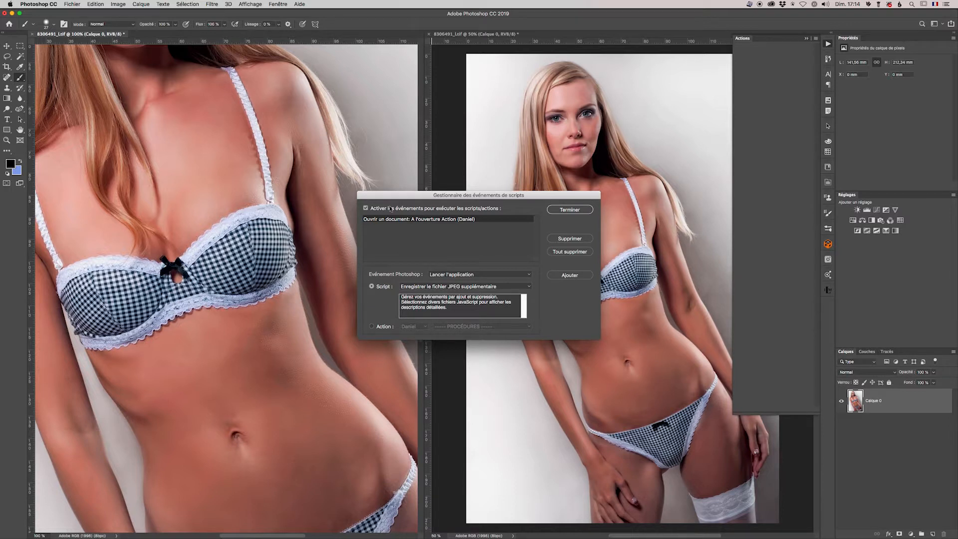
pyautogui.click(366, 208)
pyautogui.click(571, 210)
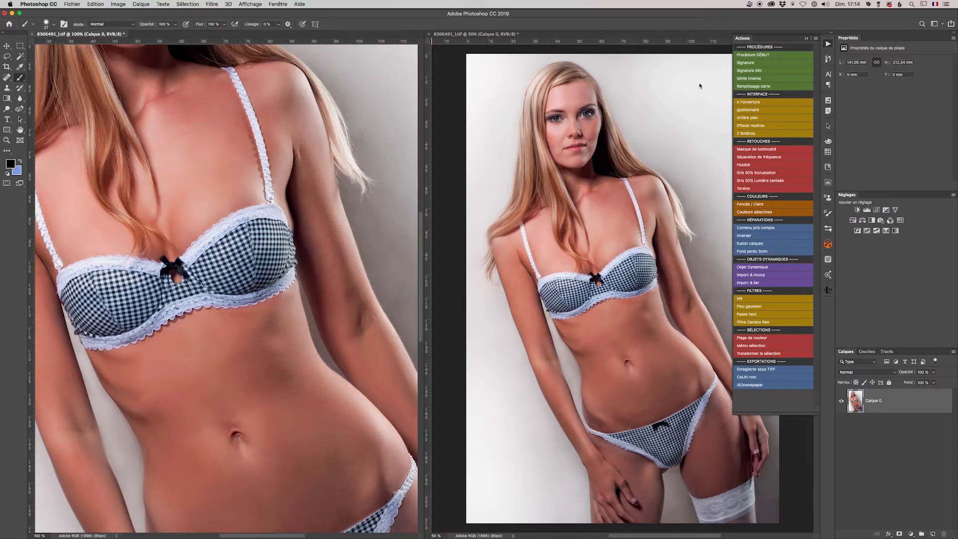
pyautogui.click(806, 38)
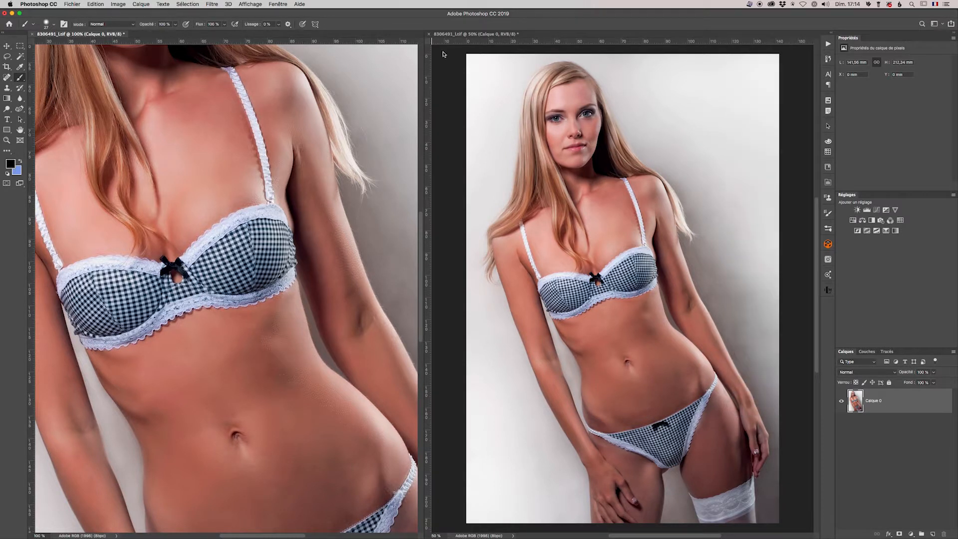
# - Close both windows of 8306491_l.tif without saving the changes
pyautogui.click(428, 34)
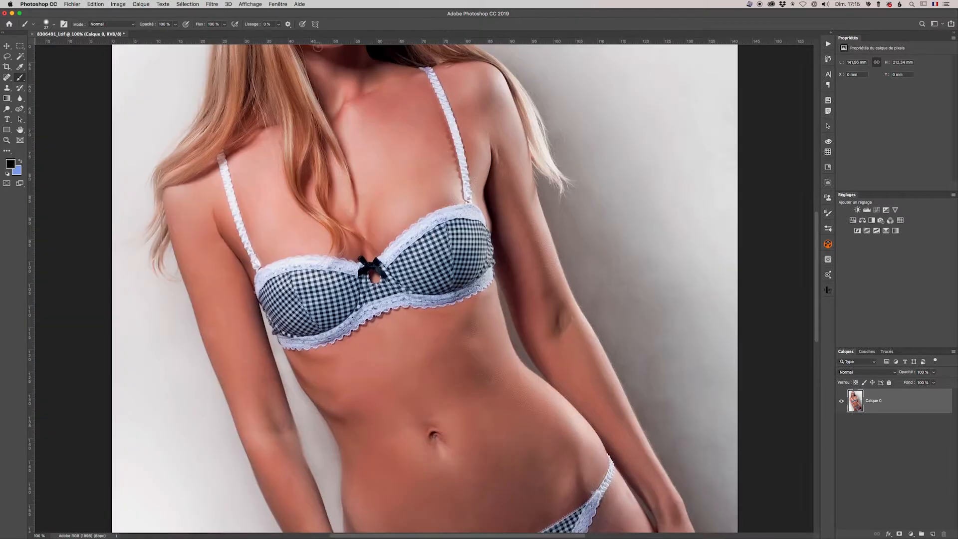
pyautogui.click(32, 33)
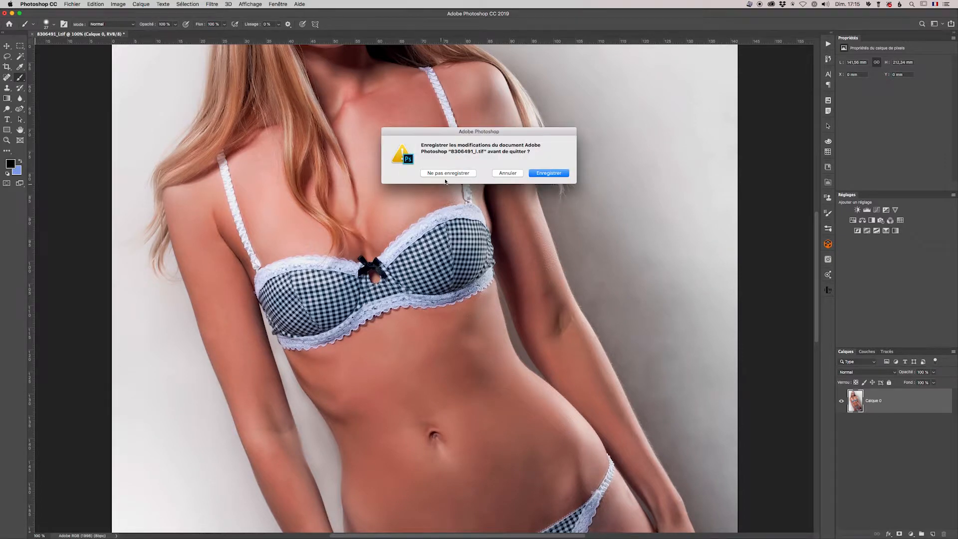
pyautogui.click(446, 175)
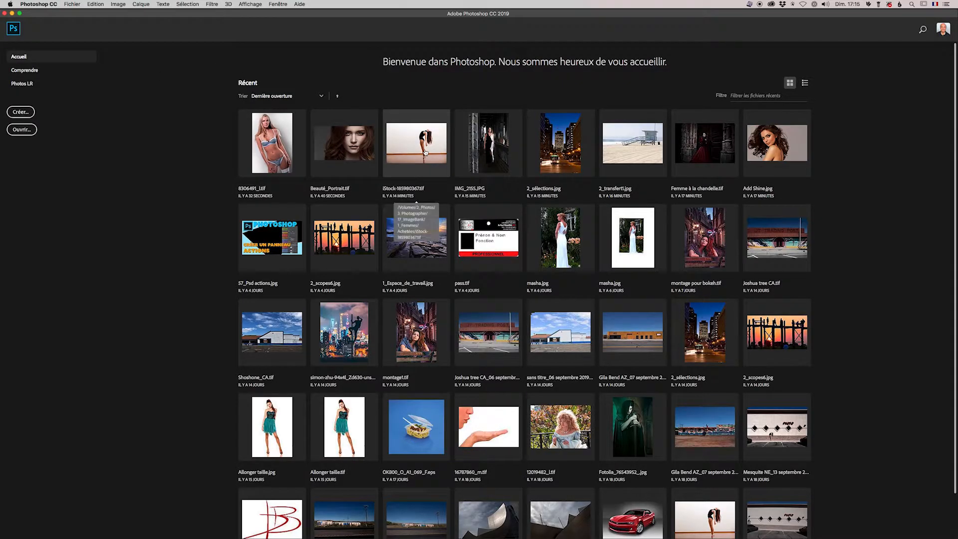
# - Open the recent file iStock-185980367.tif to check how it opens with events disabled, and close it
pyautogui.click(426, 152)
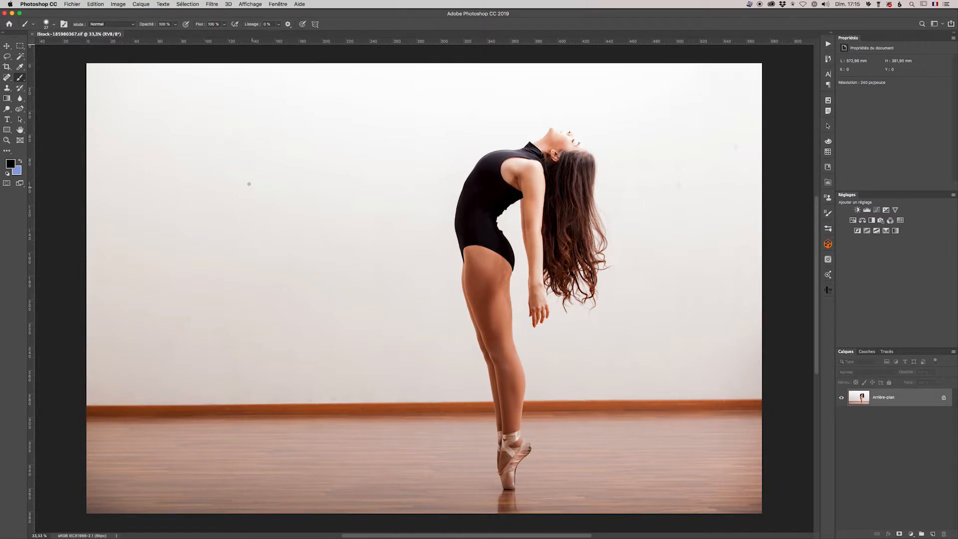
pyautogui.click(32, 35)
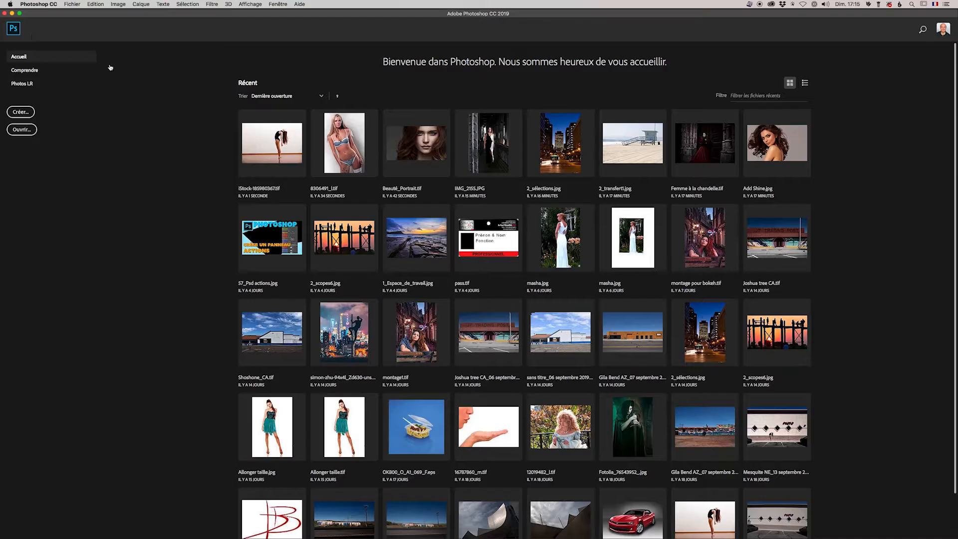
# - Open the recent file Beauté_Portrait.tif and find the Taille écran command among the view commands without applying it
pyautogui.click(391, 159)
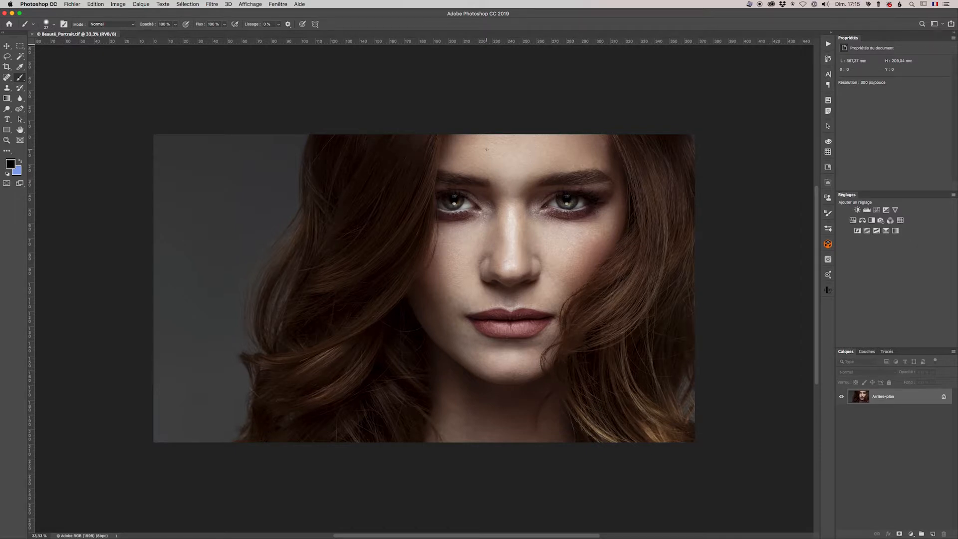
pyautogui.click(252, 5)
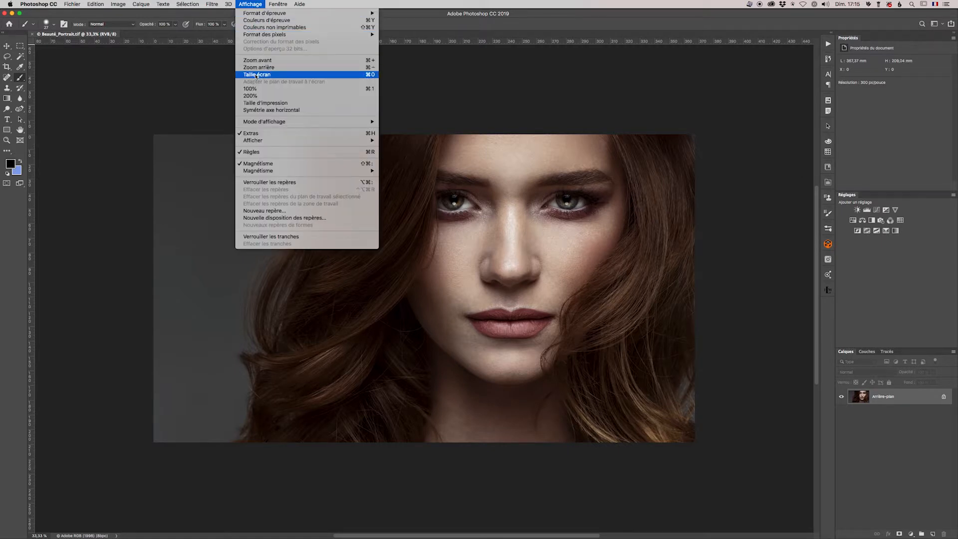
pyautogui.click(559, 86)
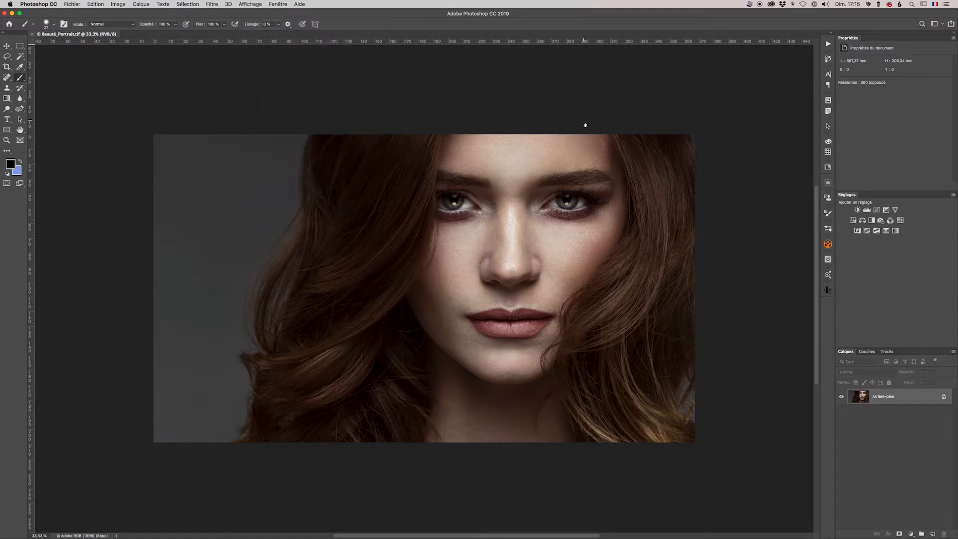
# - Take the actions out of button mode and start recording a new action named "Affichage écran"
pyautogui.click(829, 43)
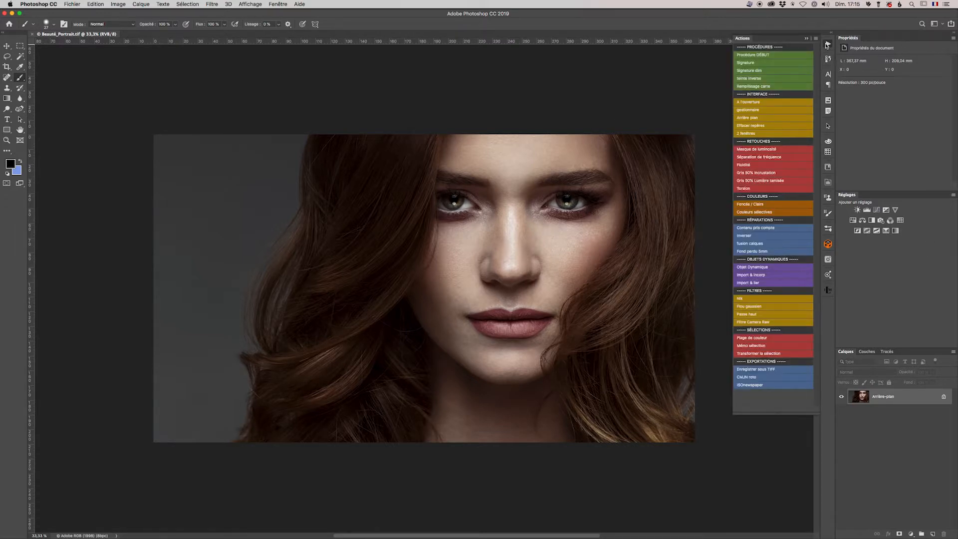
pyautogui.click(815, 38)
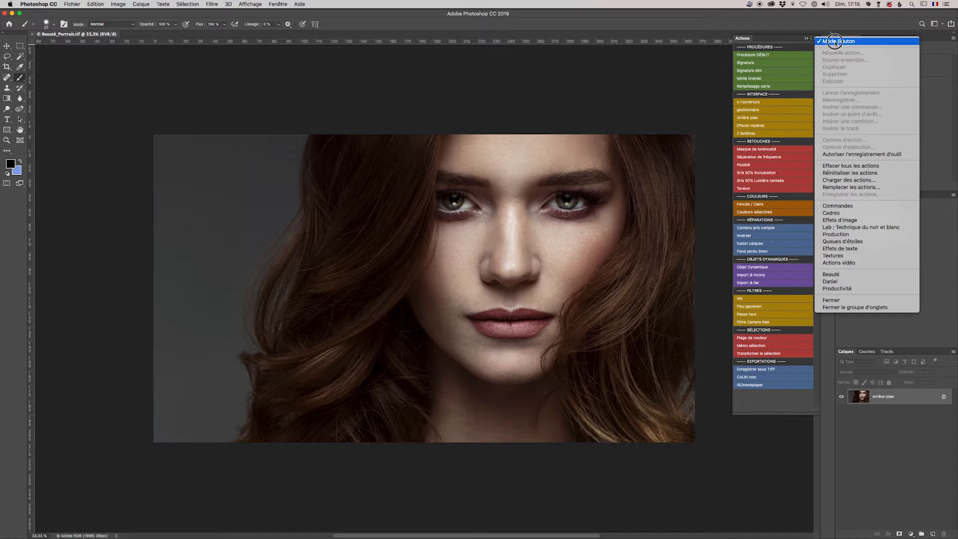
pyautogui.click(839, 40)
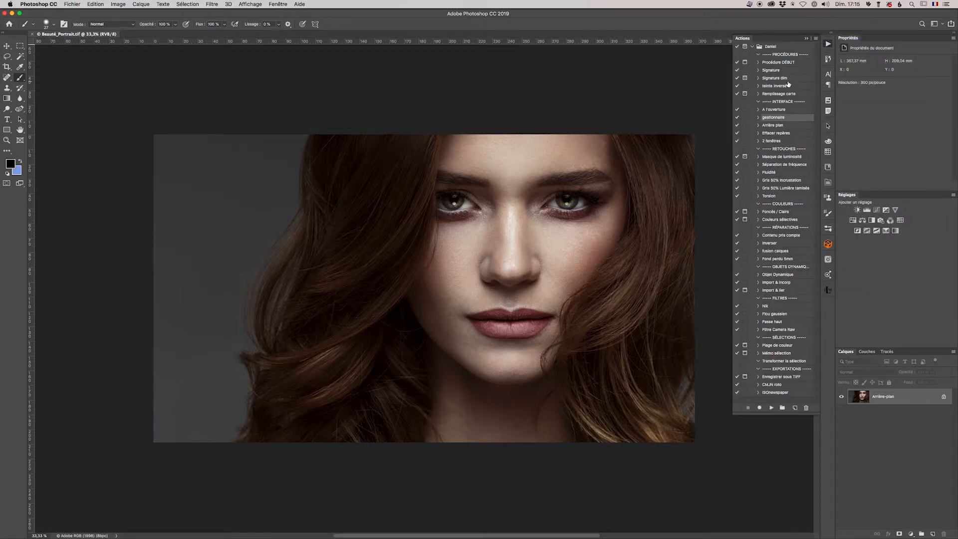
pyautogui.click(795, 408)
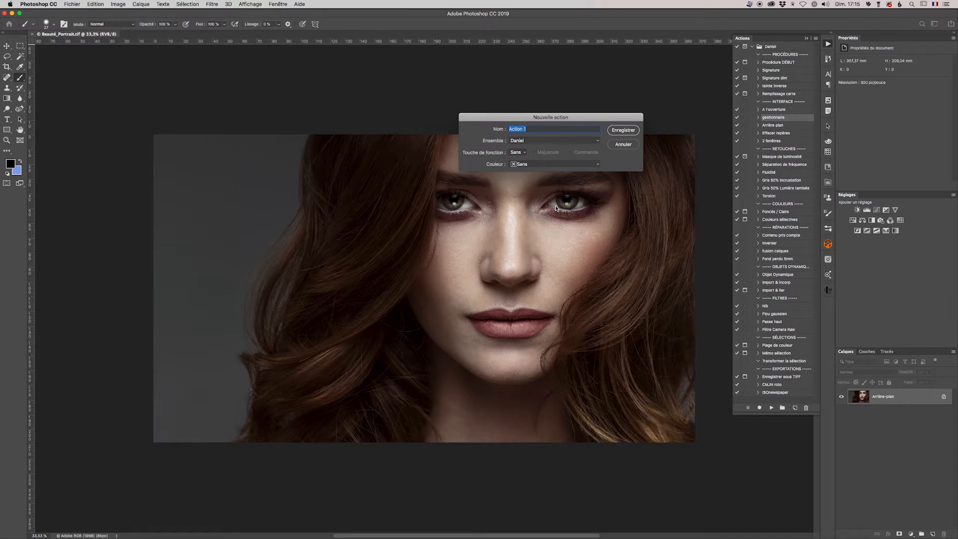
pyautogui.write('Affichage écran')
pyautogui.click(627, 129)
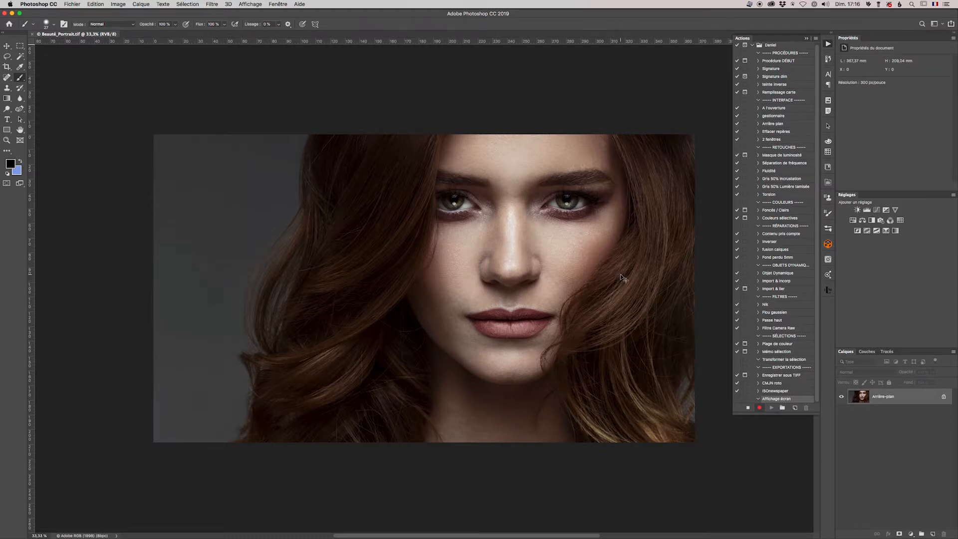
# - Fit the image to the screen and insert the Affichage: Taille écran menu command into the recording action
pyautogui.press('super+plus')
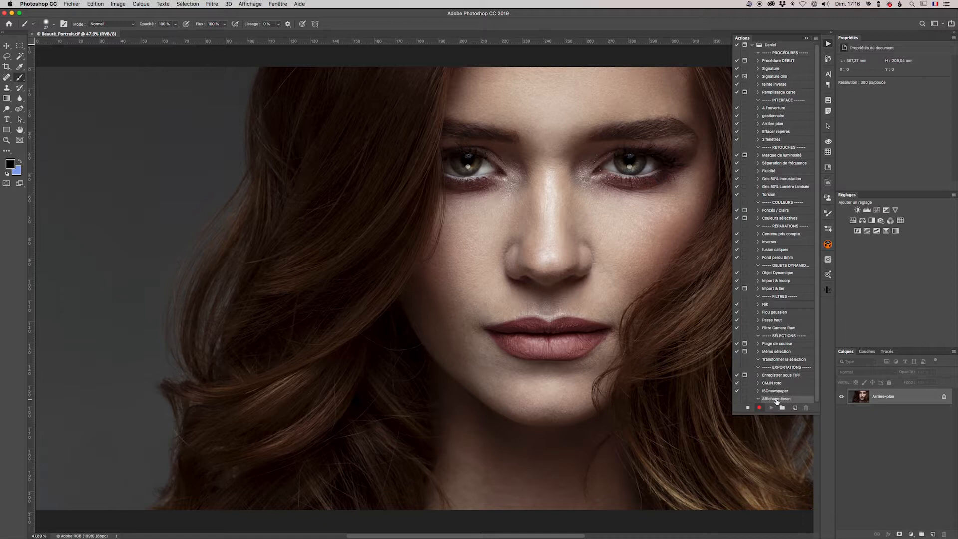
pyautogui.click(816, 39)
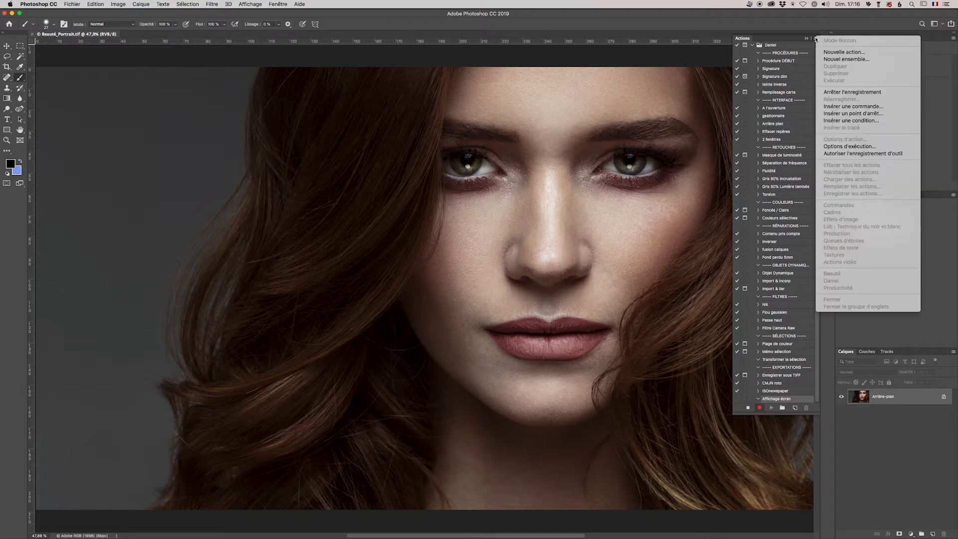
pyautogui.click(854, 106)
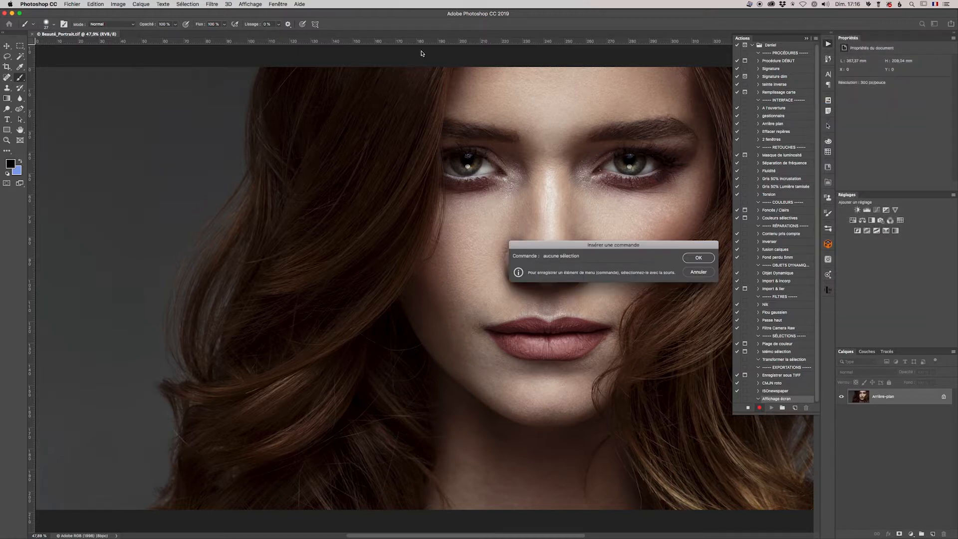
pyautogui.click(252, 4)
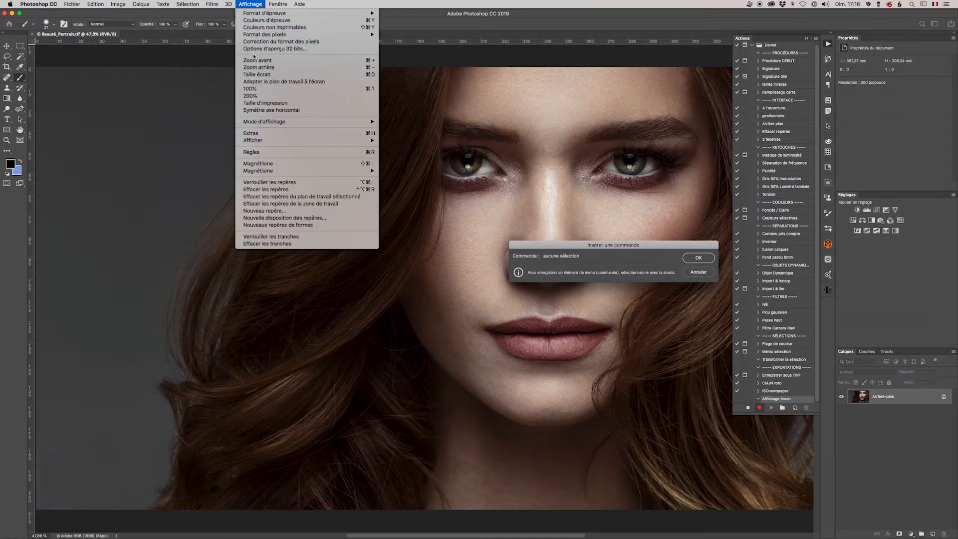
pyautogui.click(257, 76)
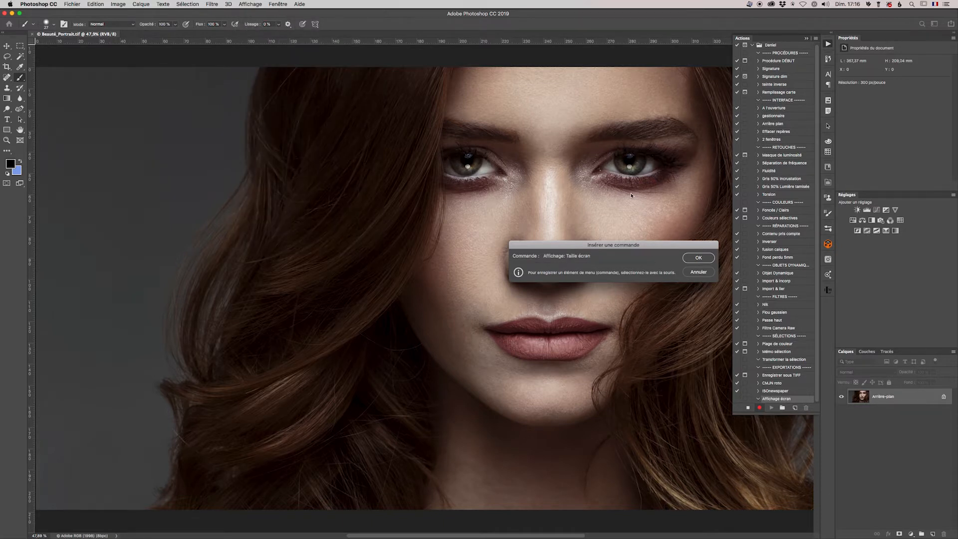
pyautogui.click(698, 257)
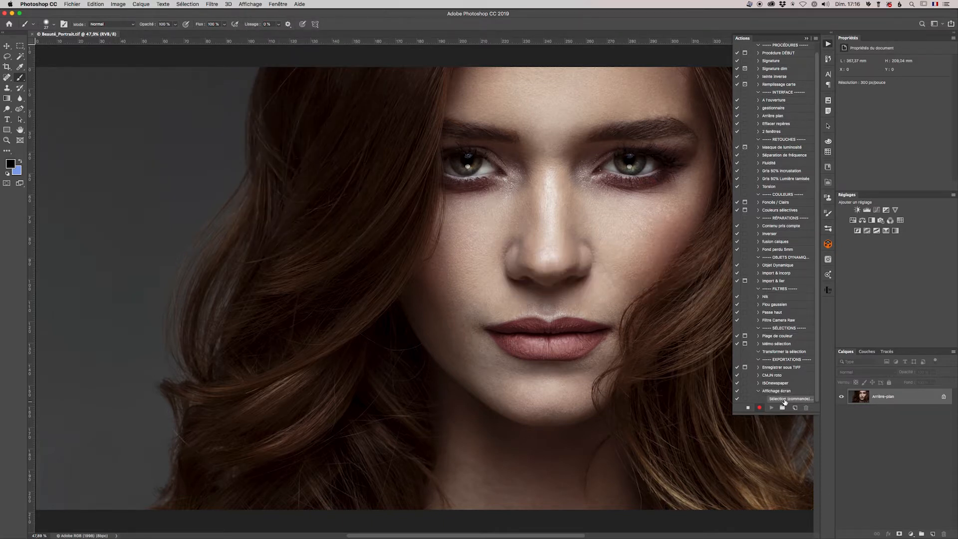
# - Stop recording and move the collapsed "Affichage écran" action directly under the INTERFACE heading, above "A l'ouverture"
pyautogui.click(748, 408)
pyautogui.click(758, 392)
pyautogui.moveTo(775, 399); pyautogui.dragTo(774, 105)
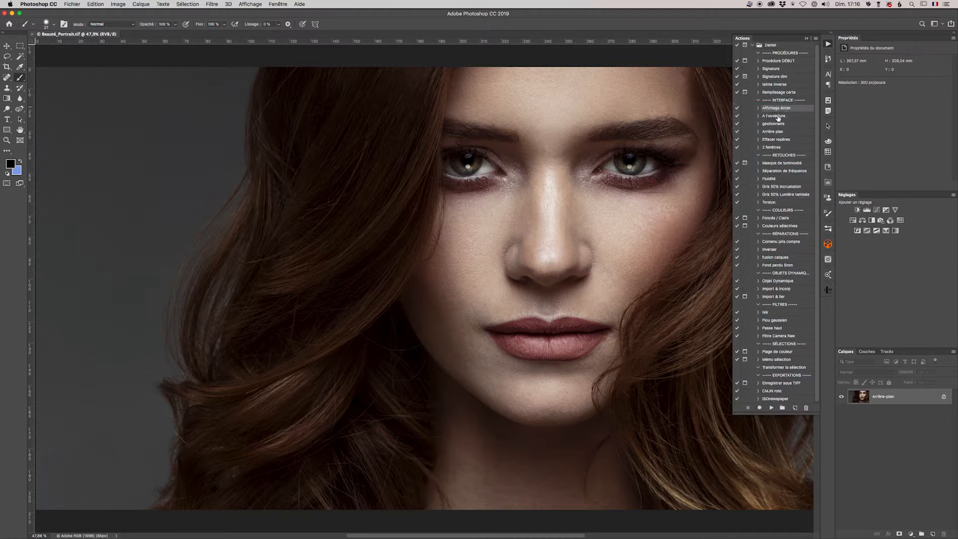
# - Close Beauté_Portrait.tif and enable the events that execute scripts and actions in the script events manager
pyautogui.click(32, 35)
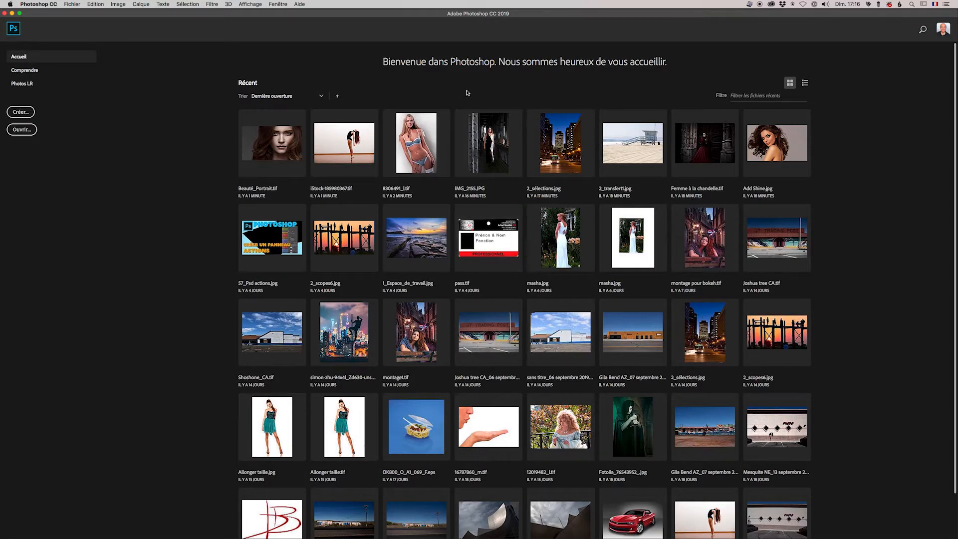
pyautogui.click(73, 4)
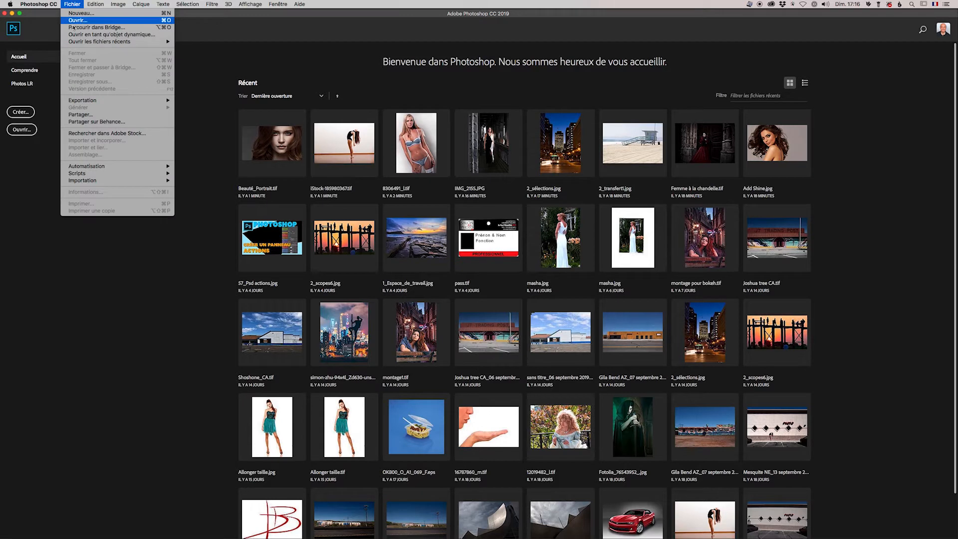
pyautogui.moveTo(82, 174)
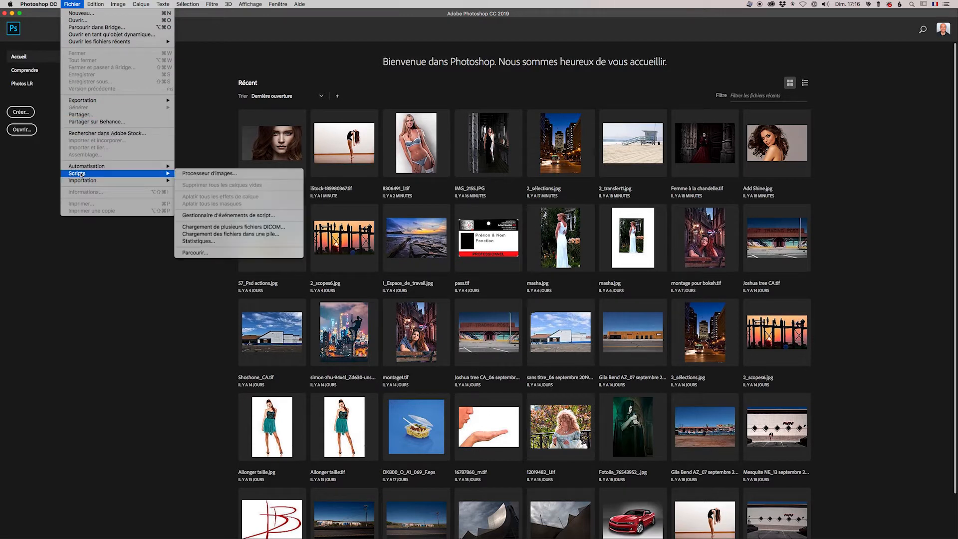
pyautogui.click(230, 215)
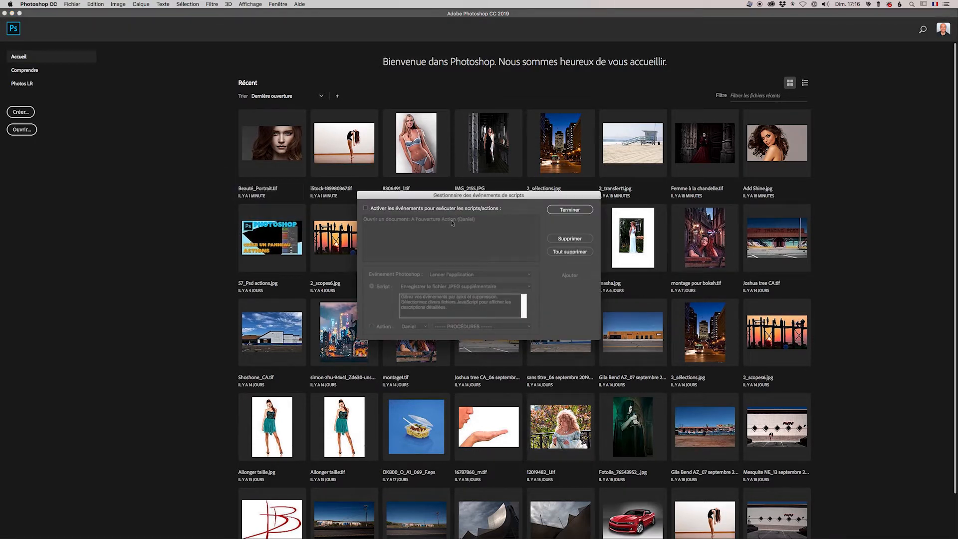
pyautogui.click(366, 208)
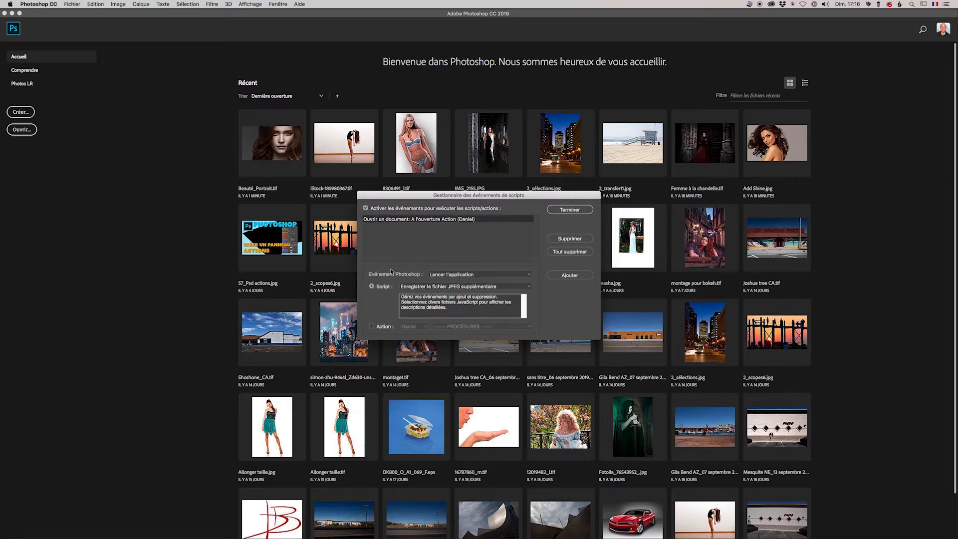
# - Set the Photoshop event to "Ouvrir un document" and remove the existing "A l'ouverture" event
pyautogui.click(445, 275)
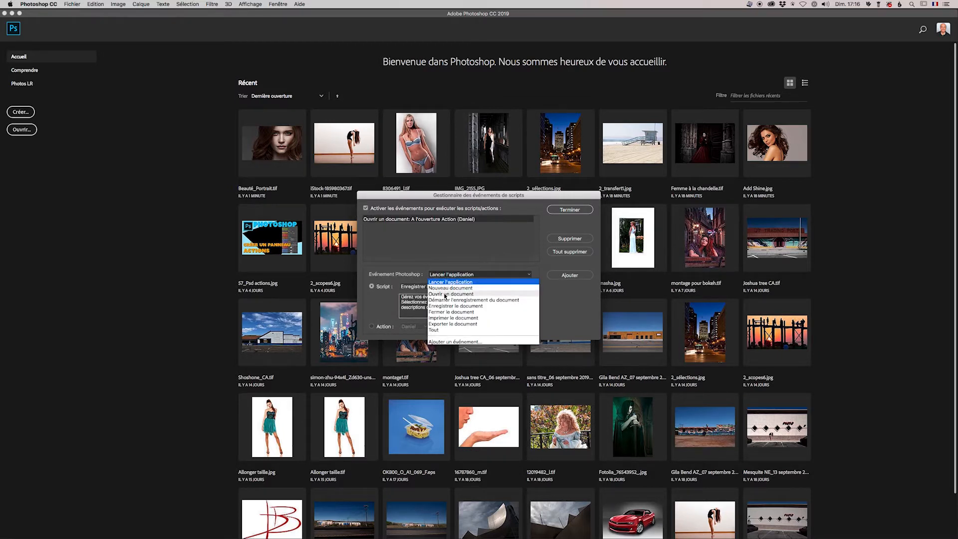
pyautogui.click(446, 295)
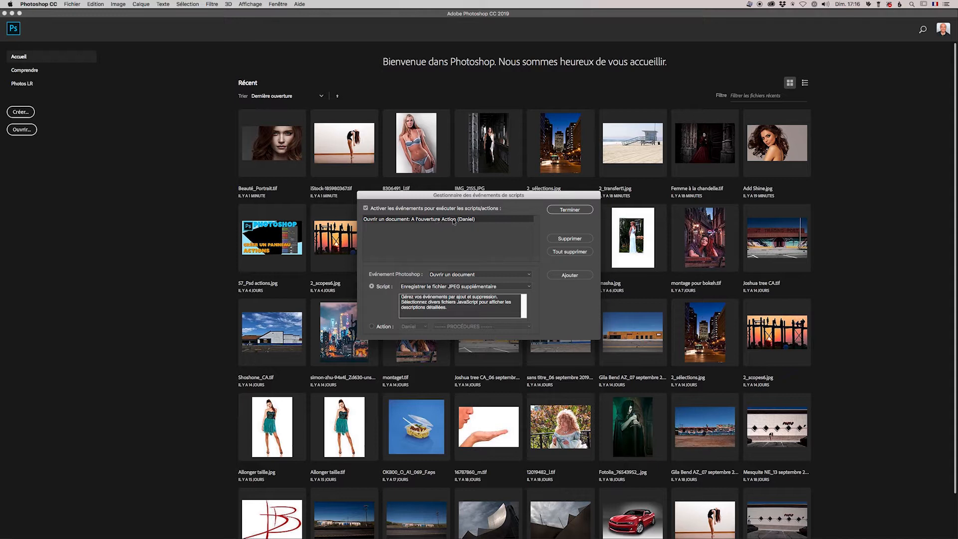
pyautogui.click(562, 241)
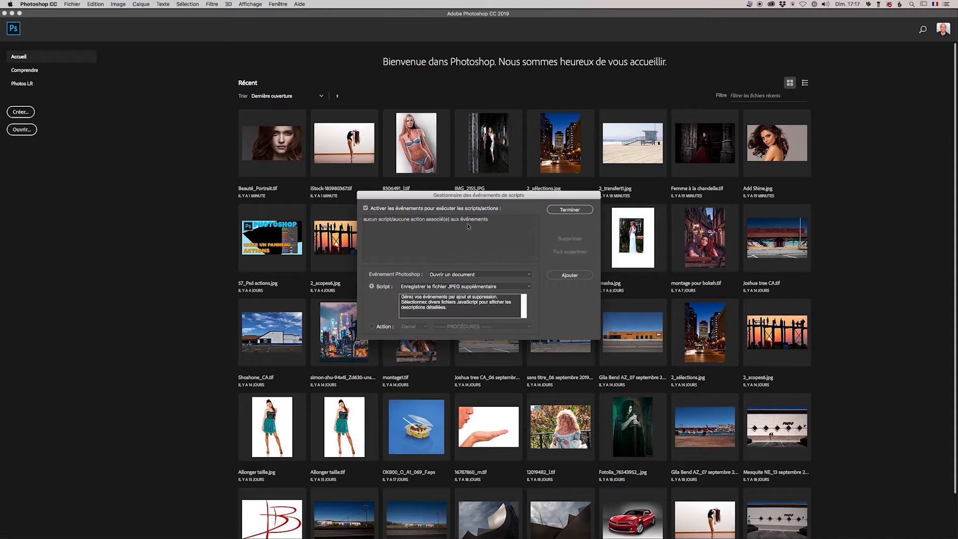
# - Add an event that runs the "Affichage écran" action when a document opens, and close the script events manager
pyautogui.click(372, 327)
pyautogui.click(445, 327)
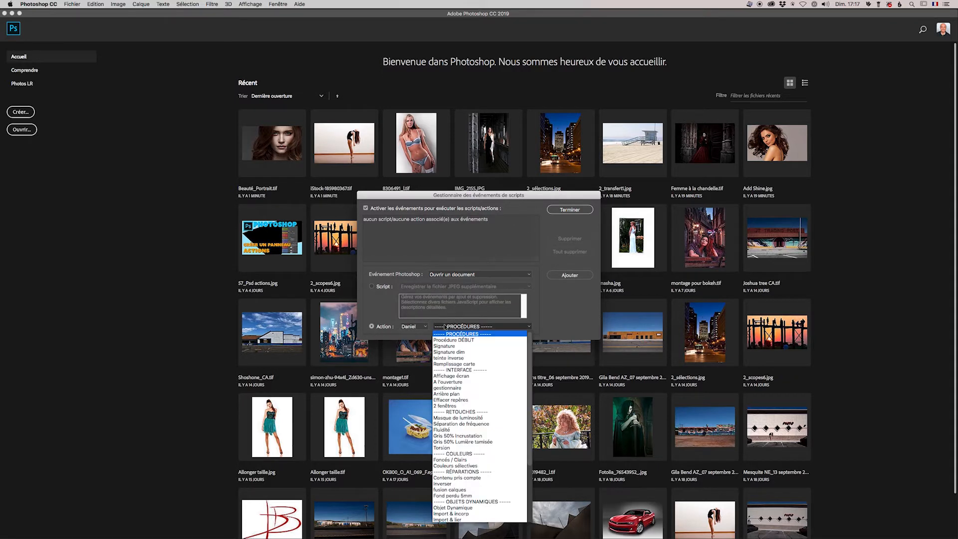
pyautogui.click(451, 376)
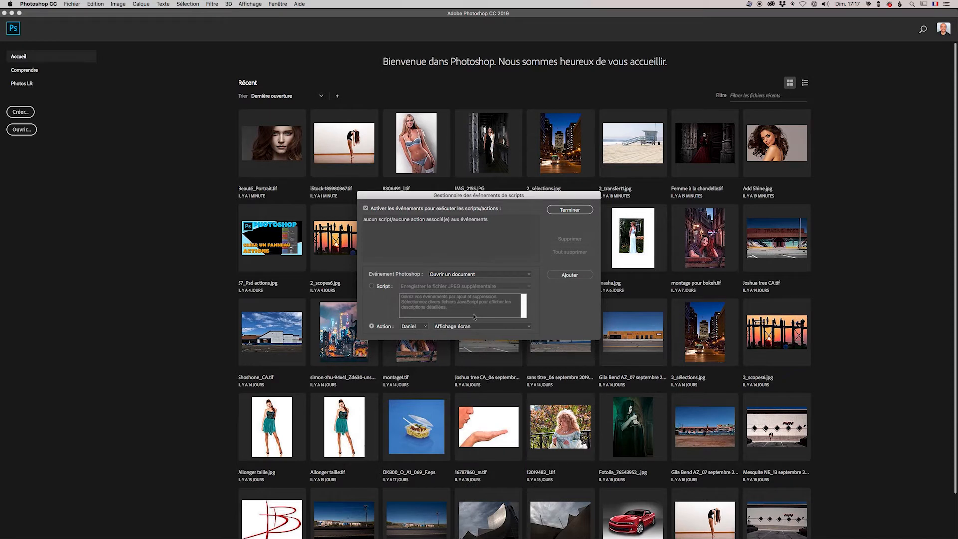
pyautogui.click(569, 276)
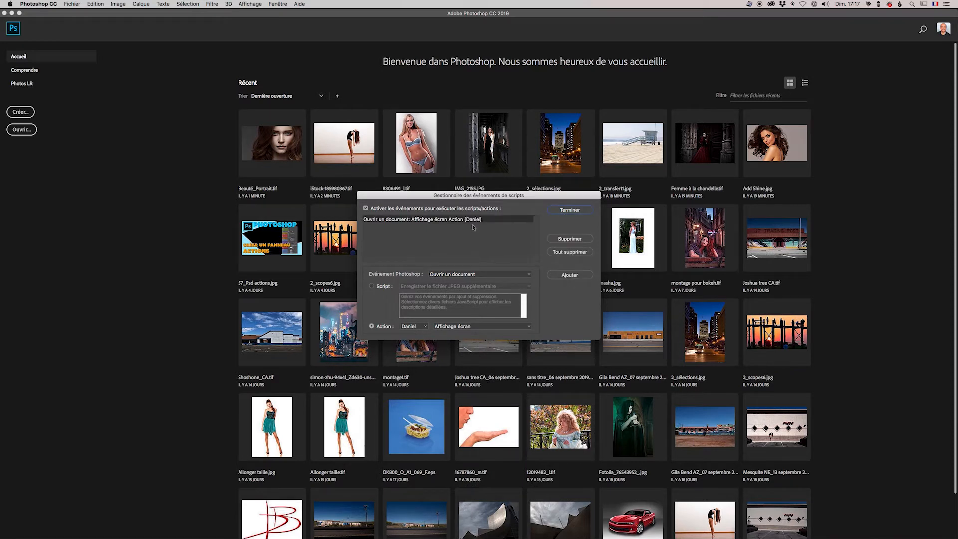
pyautogui.click(565, 209)
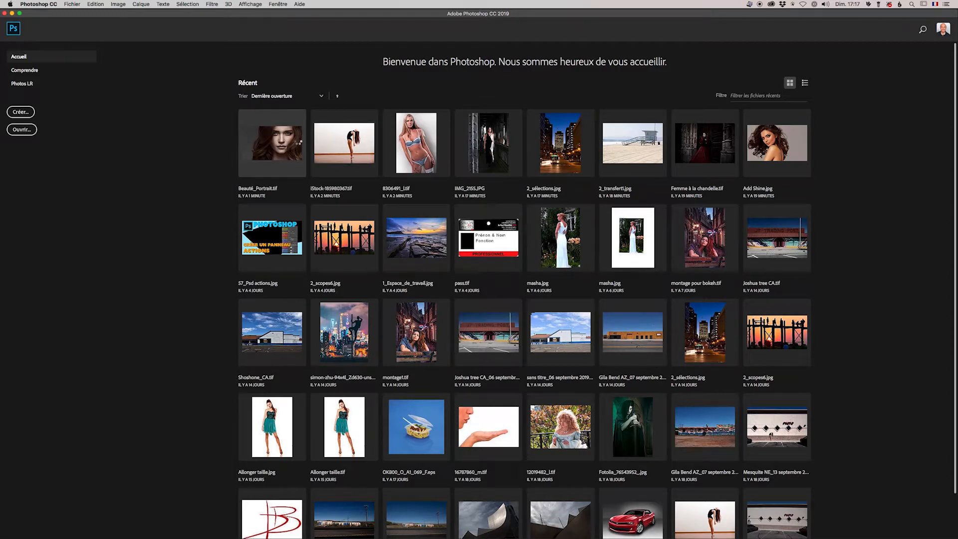
# - Open the recent file Beauté_Portrait.tif and 1_Auto_portrait_def.jpg from the Bureau folder to check the automatic screen fit
pyautogui.click(299, 143)
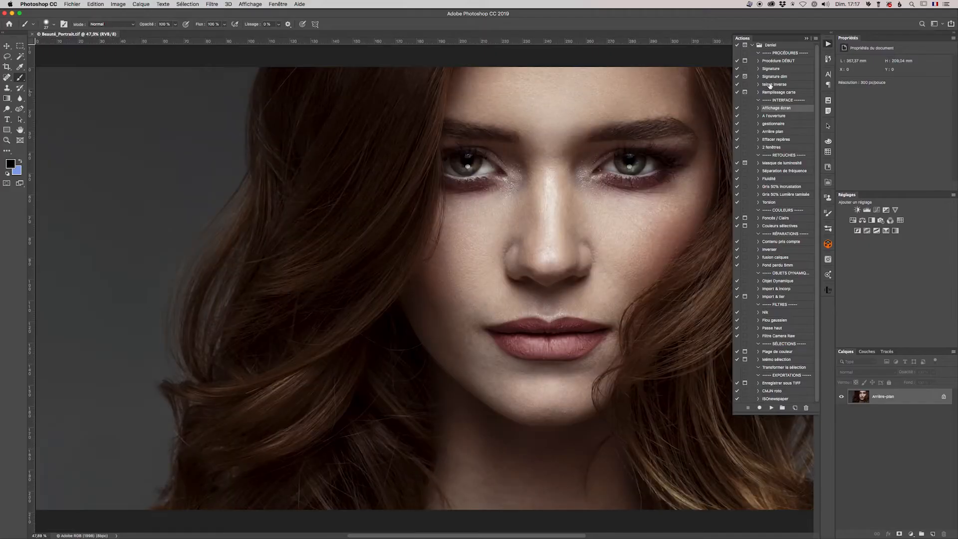
pyautogui.click(808, 38)
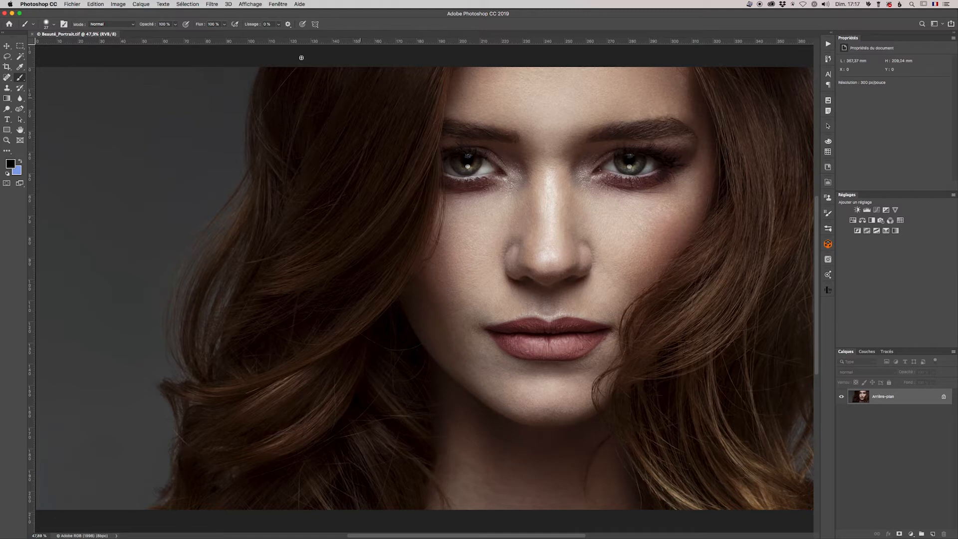
pyautogui.click(72, 4)
pyautogui.click(75, 21)
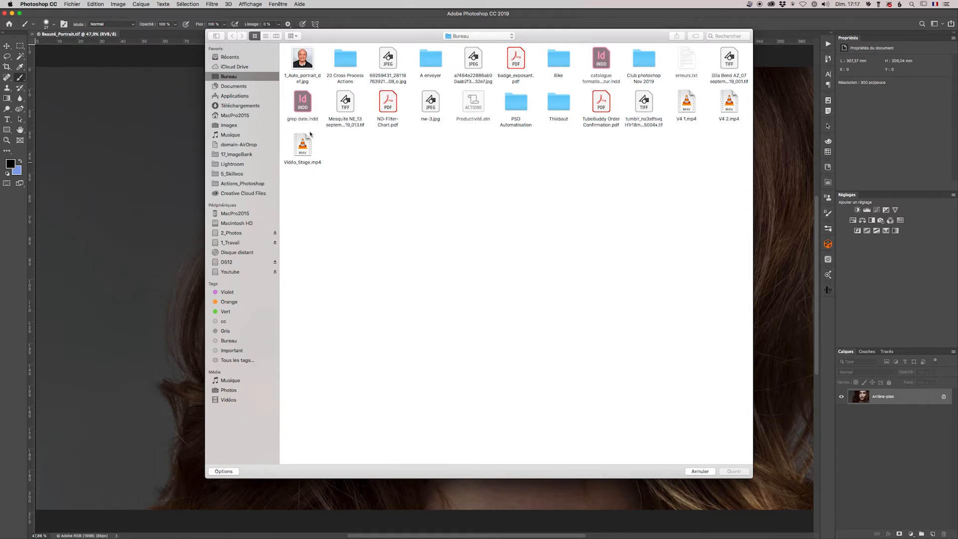
pyautogui.click(302, 62)
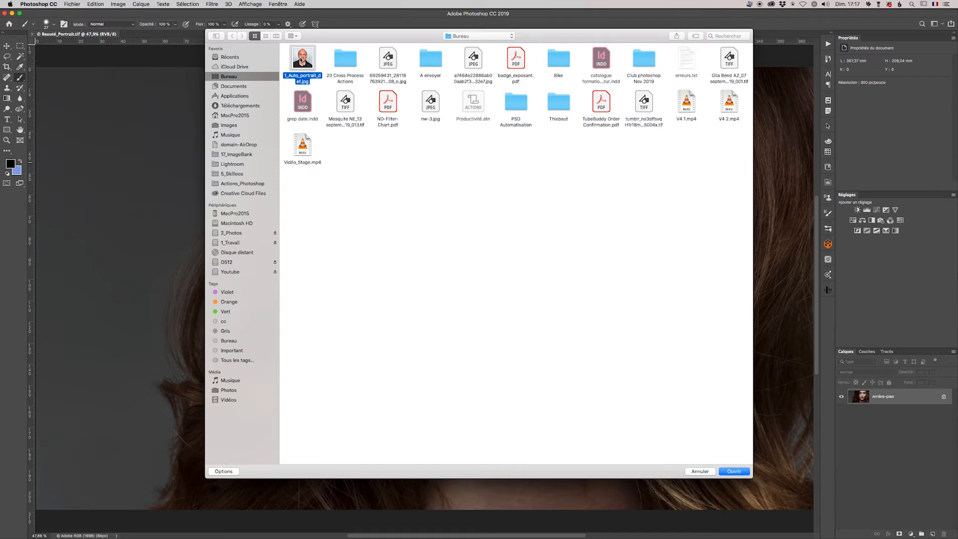
pyautogui.doubleClick(300, 58)
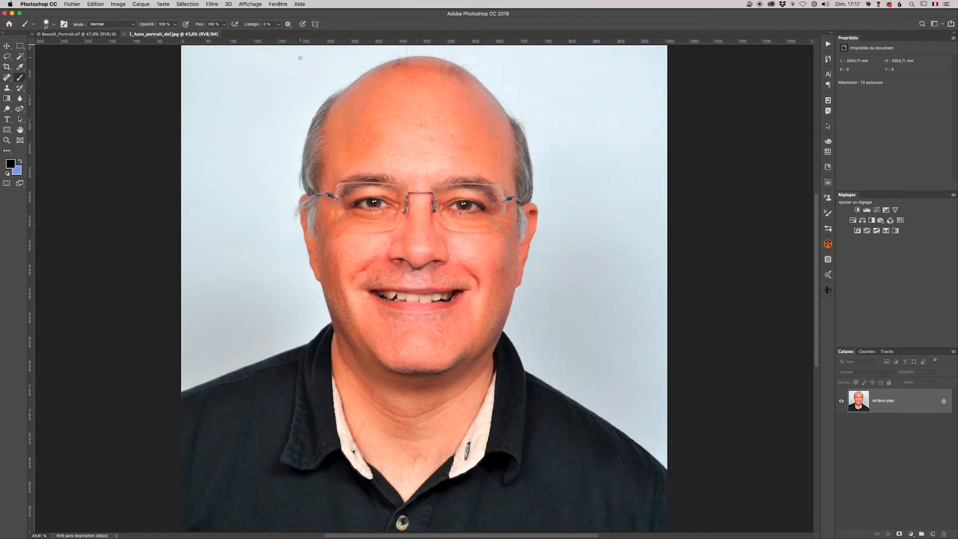
# - Close both open documents and open the recent file 8306491_l.tif
pyautogui.click(124, 34)
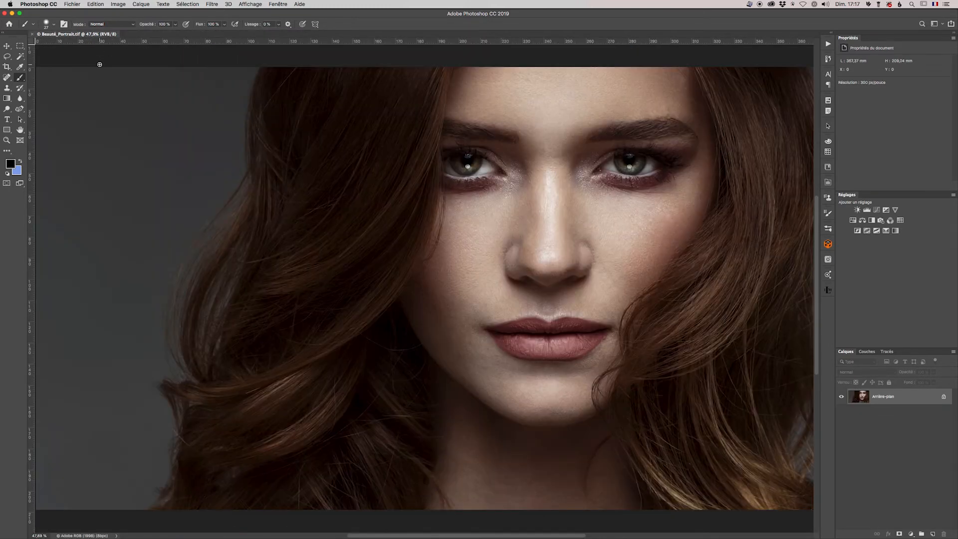
pyautogui.click(32, 34)
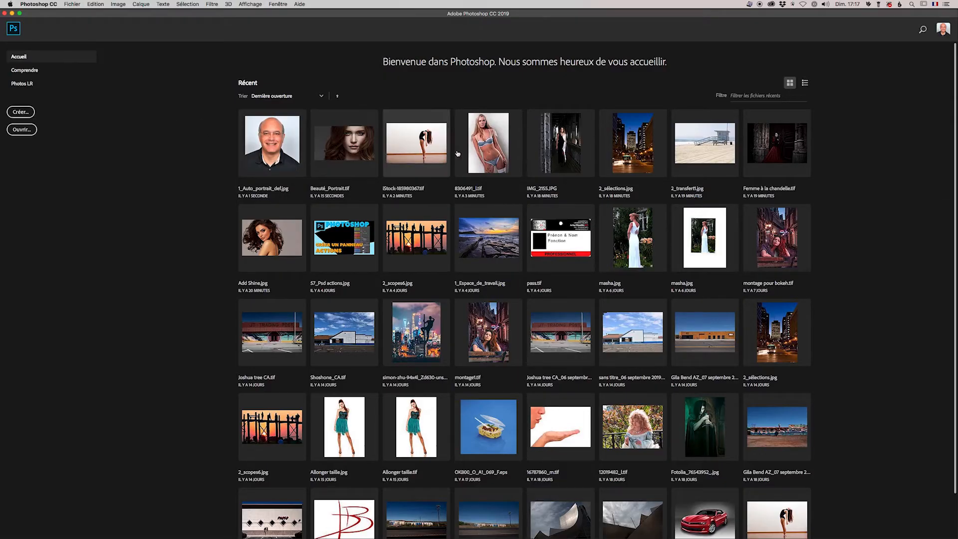
pyautogui.click(476, 150)
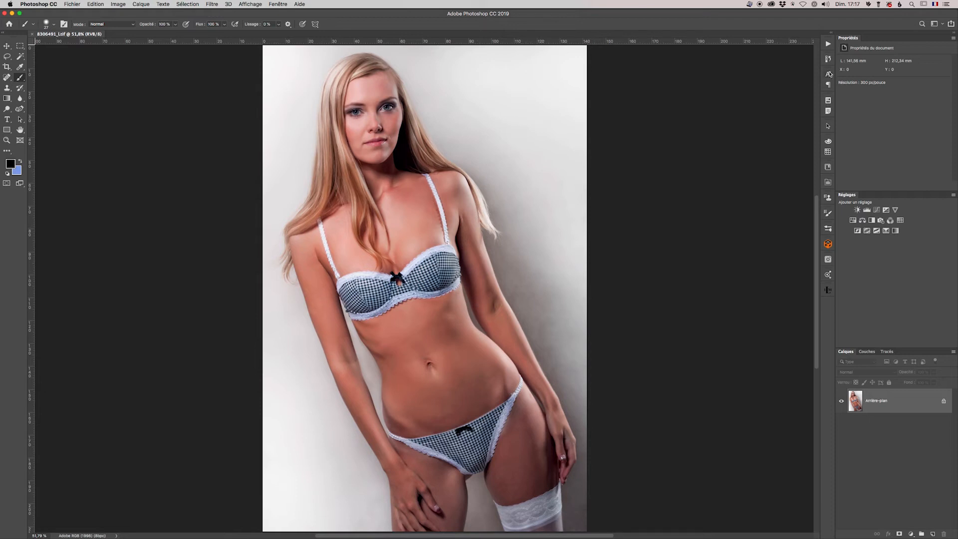
# - Run the "gestionnaire" action from the actions list and disable the events that execute scripts and actions
pyautogui.click(828, 45)
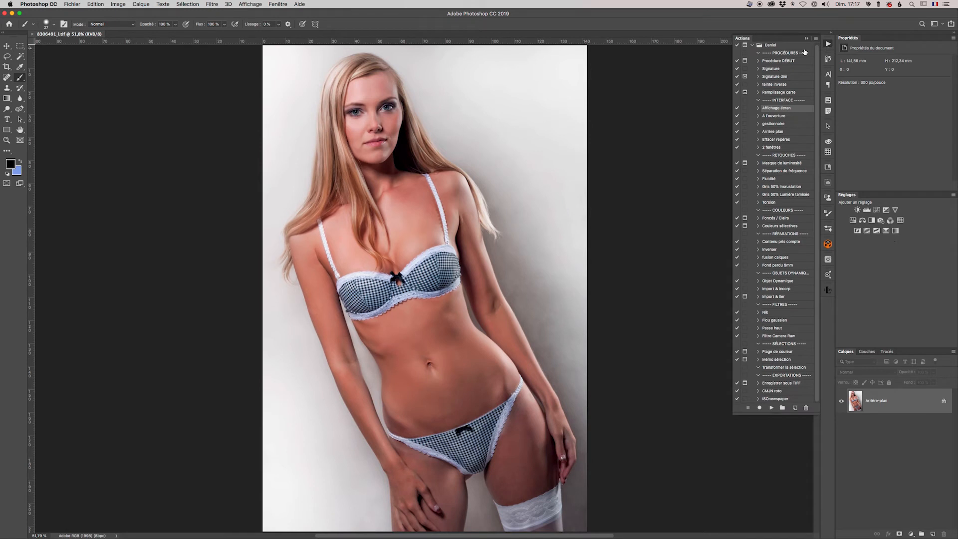
pyautogui.click(772, 124)
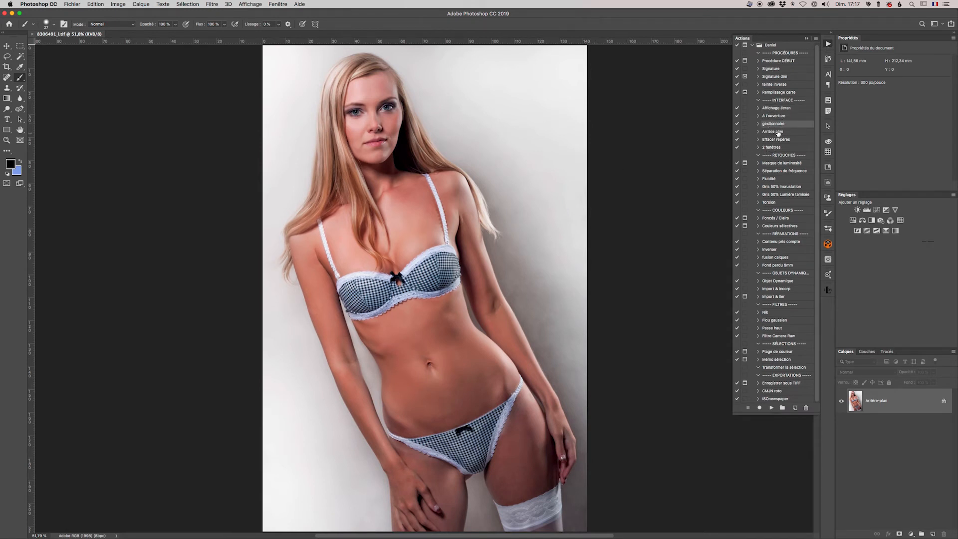
pyautogui.click(772, 407)
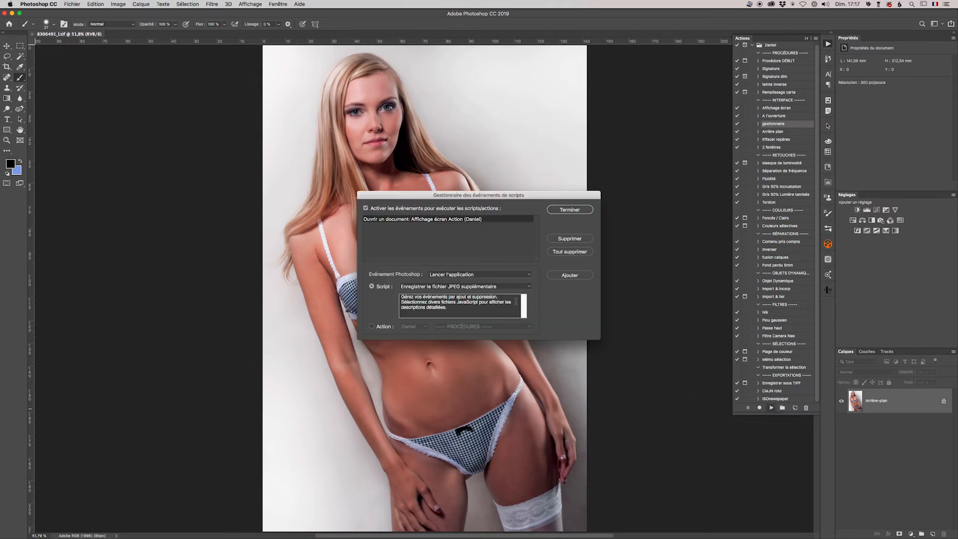
pyautogui.click(366, 208)
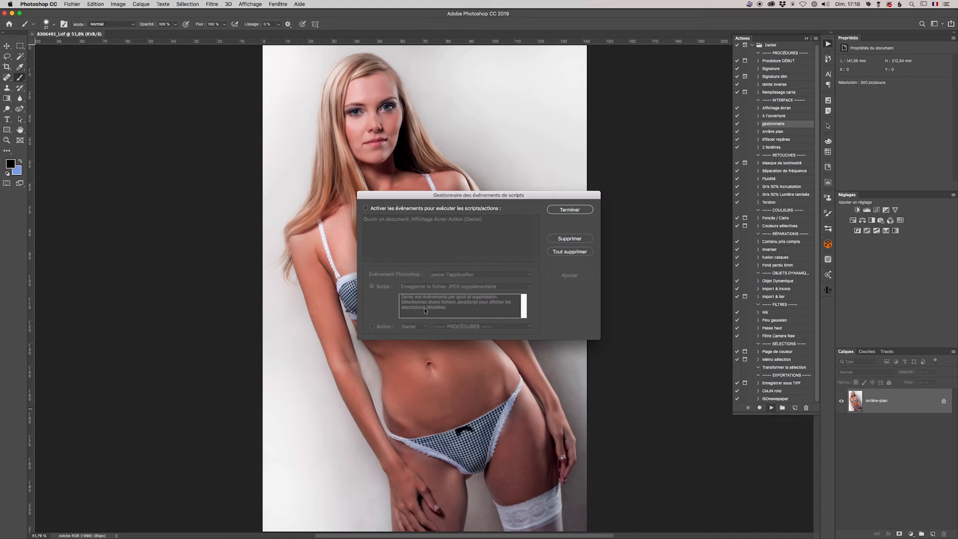
pyautogui.click(569, 211)
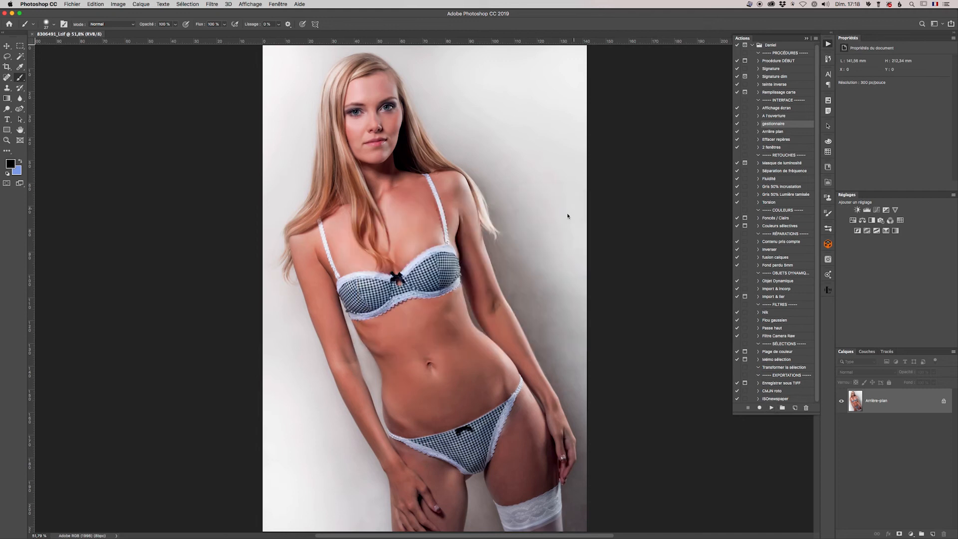